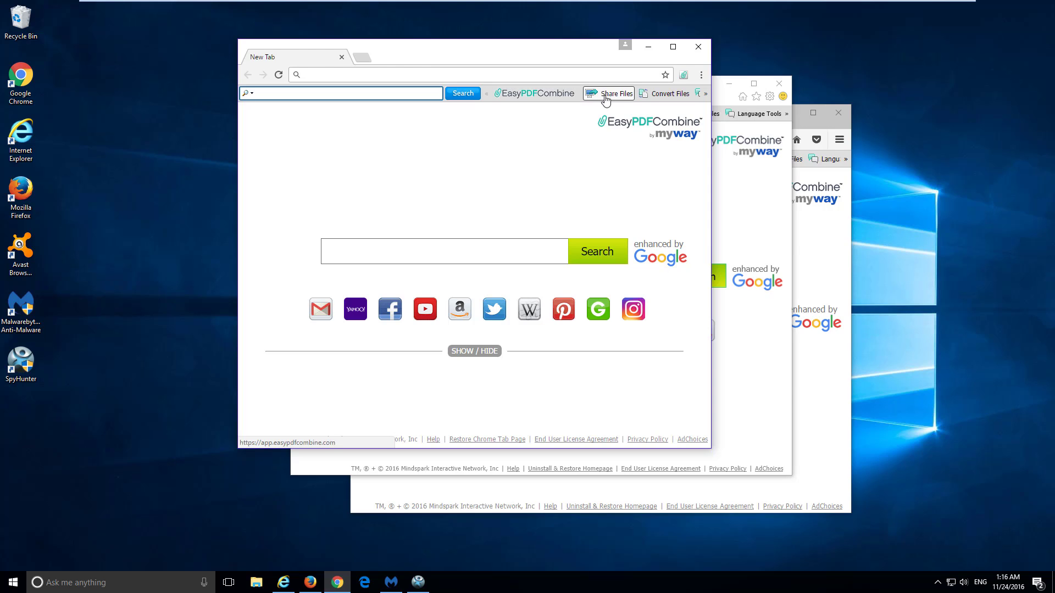
- Show the hijacked EasyPDFCombine homepages in Internet Explorer, Firefox and Chrome
{"action": "left_click", "coordinate": [723, 98]}
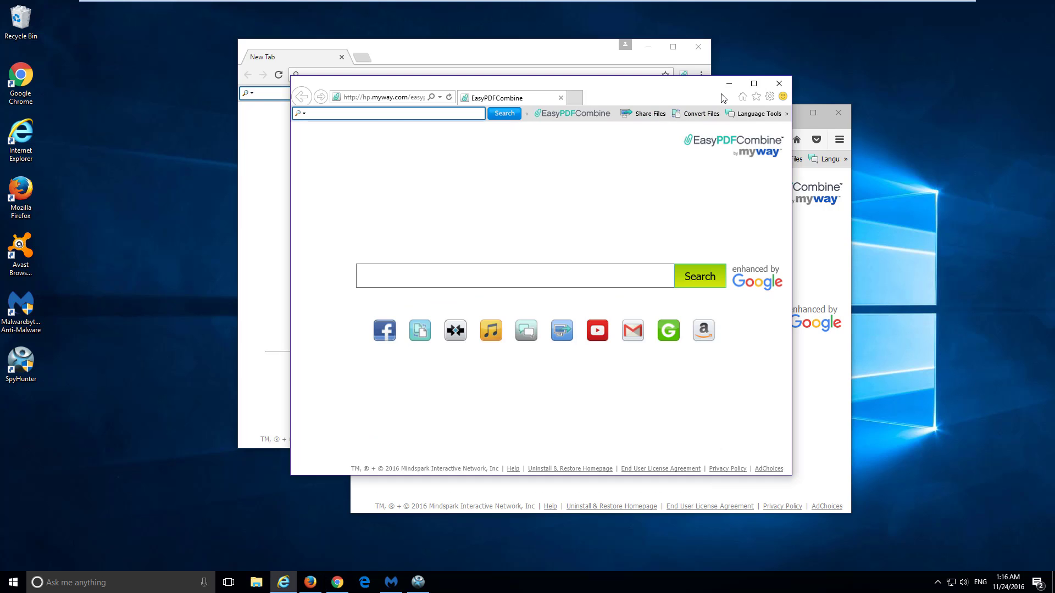
{"action": "left_click", "coordinate": [799, 117]}
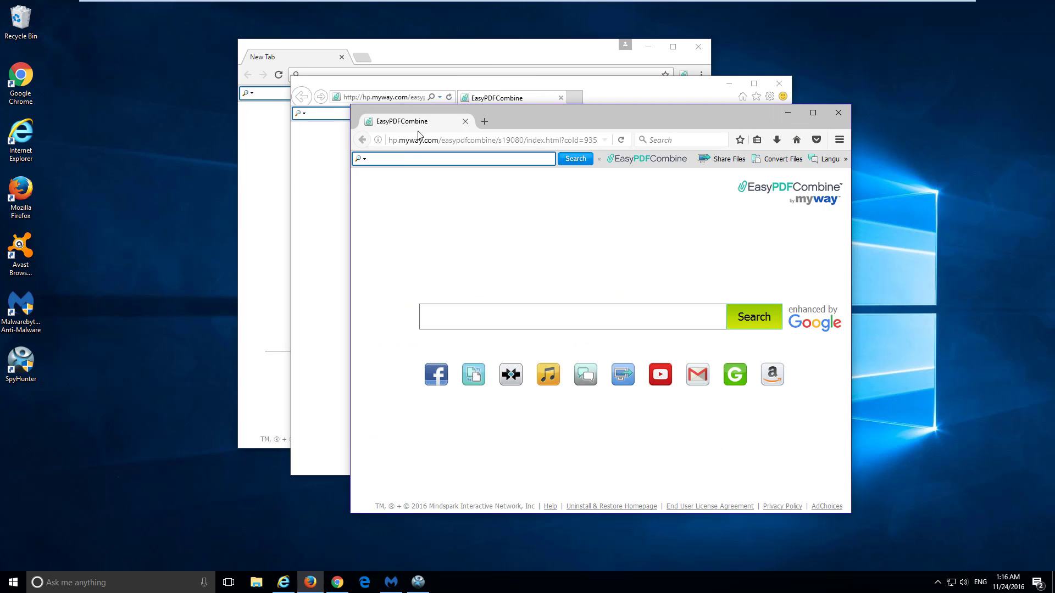
{"action": "left_click", "coordinate": [403, 140]}
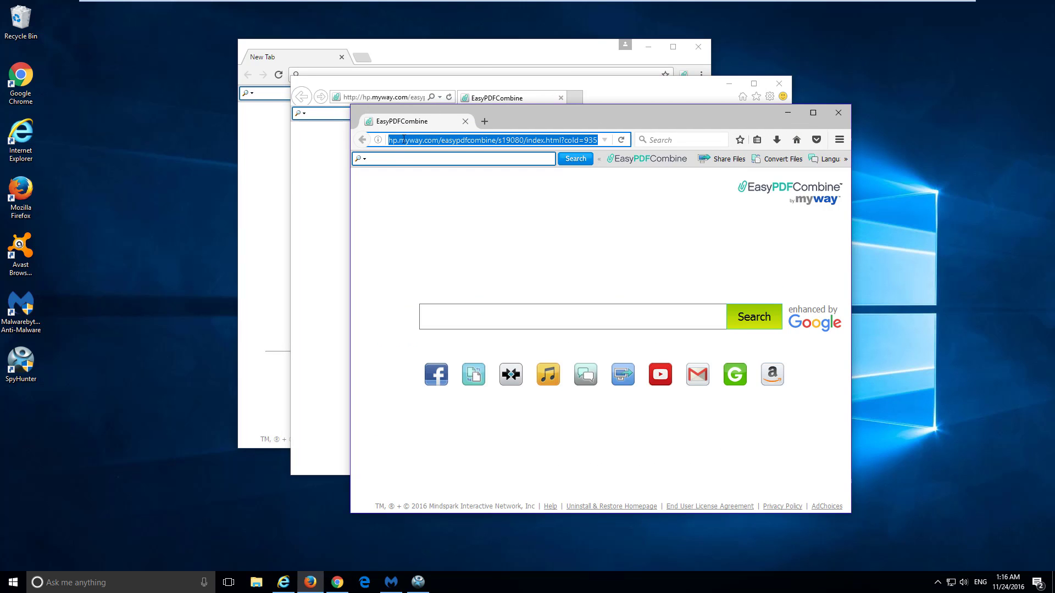
{"action": "left_click", "coordinate": [379, 88]}
{"action": "left_click", "coordinate": [295, 61]}
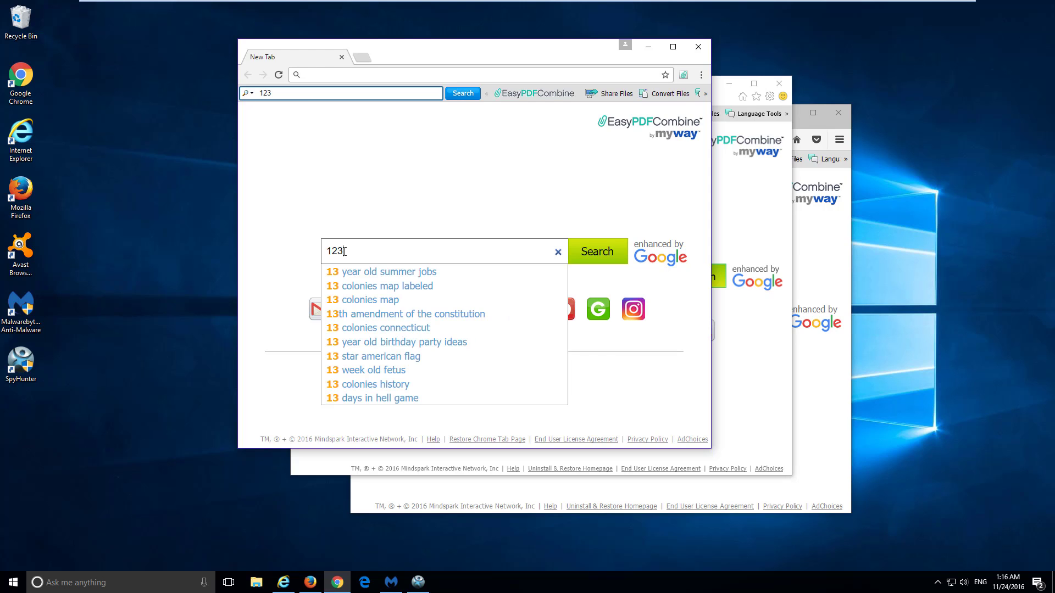
- Search for '123' in Chrome to show the MyWay results, then close that tab
{"action": "key", "text": "Return"}
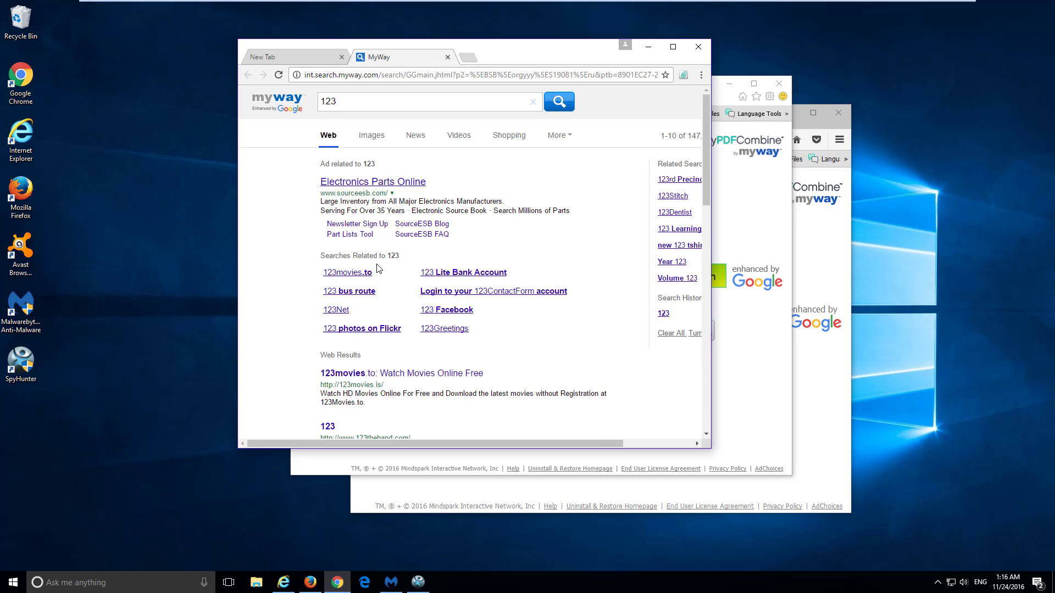
{"action": "scroll", "coordinate": [379, 268], "scroll_direction": "down", "scroll_amount": 15}
{"action": "scroll", "coordinate": [387, 266], "scroll_direction": "up", "scroll_amount": 8}
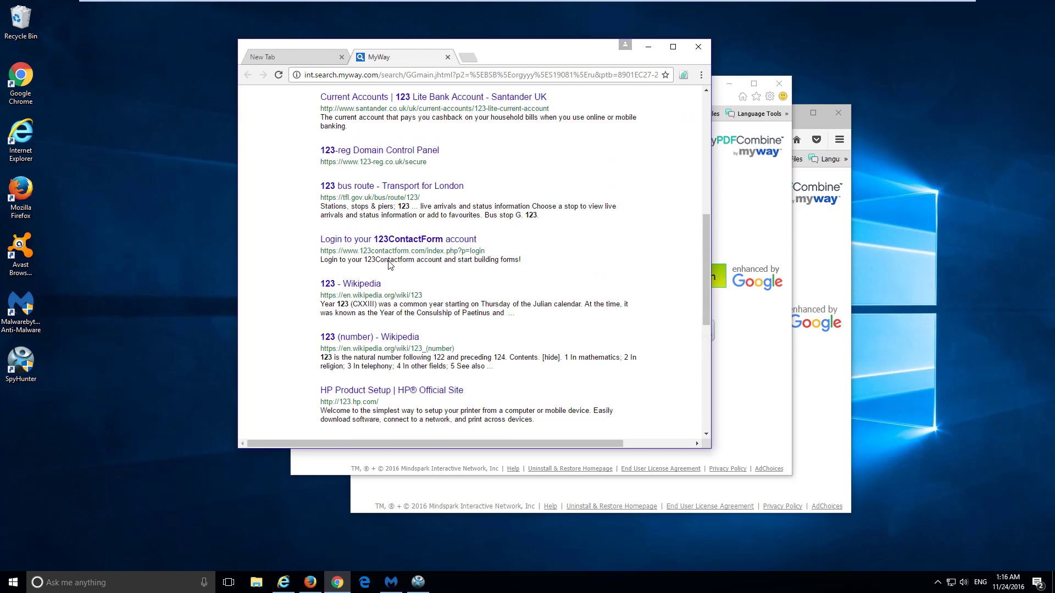
{"action": "scroll", "coordinate": [388, 265], "scroll_direction": "up", "scroll_amount": 8}
{"action": "left_click", "coordinate": [447, 57]}
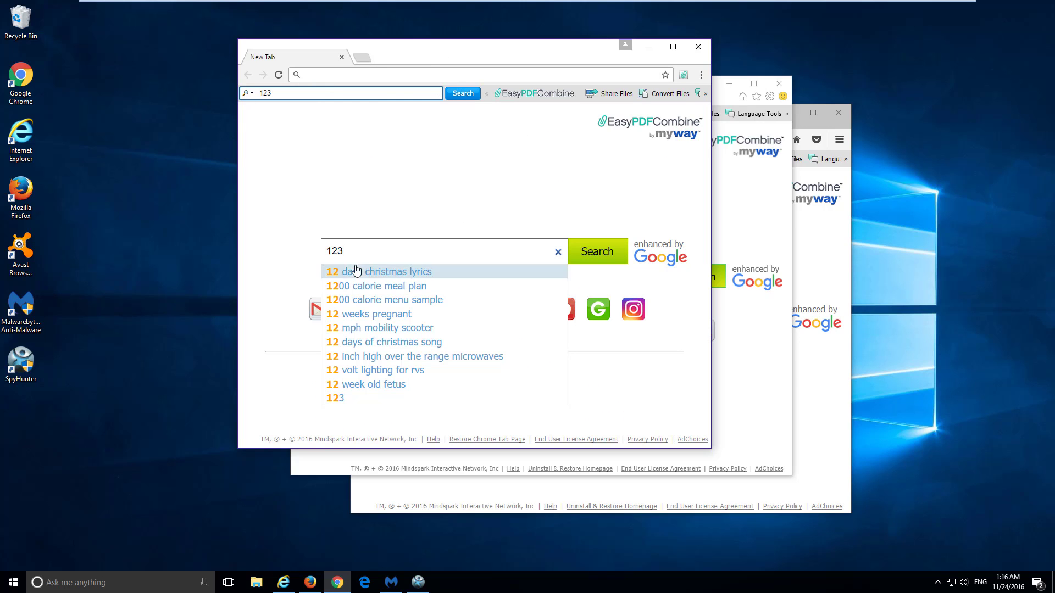
- Clear the search box and close the Chrome, Internet Explorer and Firefox windows
{"action": "left_click_drag", "start_coordinate": [347, 251], "coordinate": [281, 249]}
{"action": "key", "text": "BackSpace"}
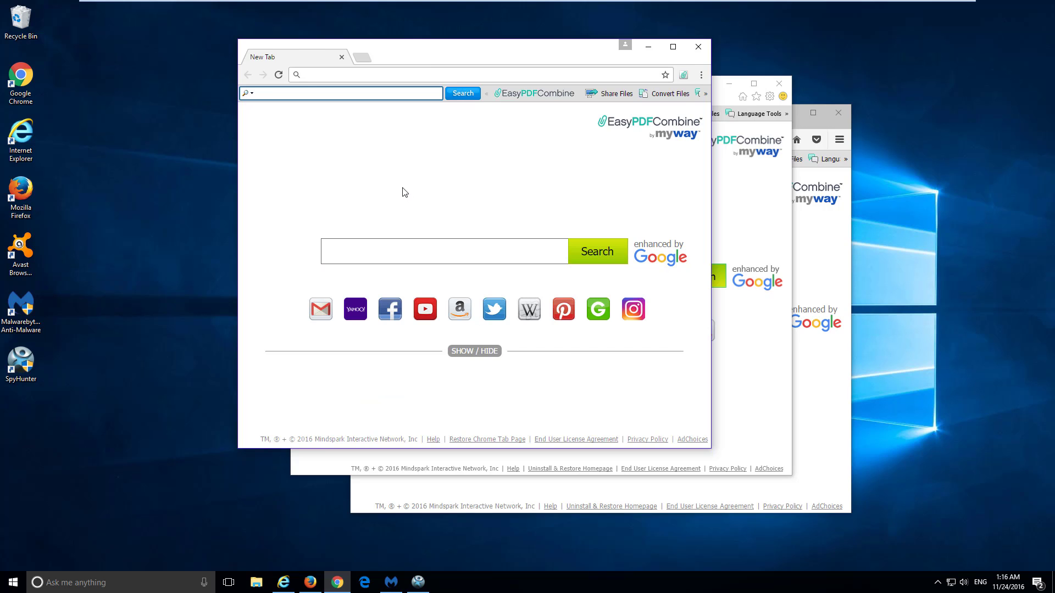
{"action": "left_click", "coordinate": [698, 47]}
{"action": "left_click", "coordinate": [780, 84]}
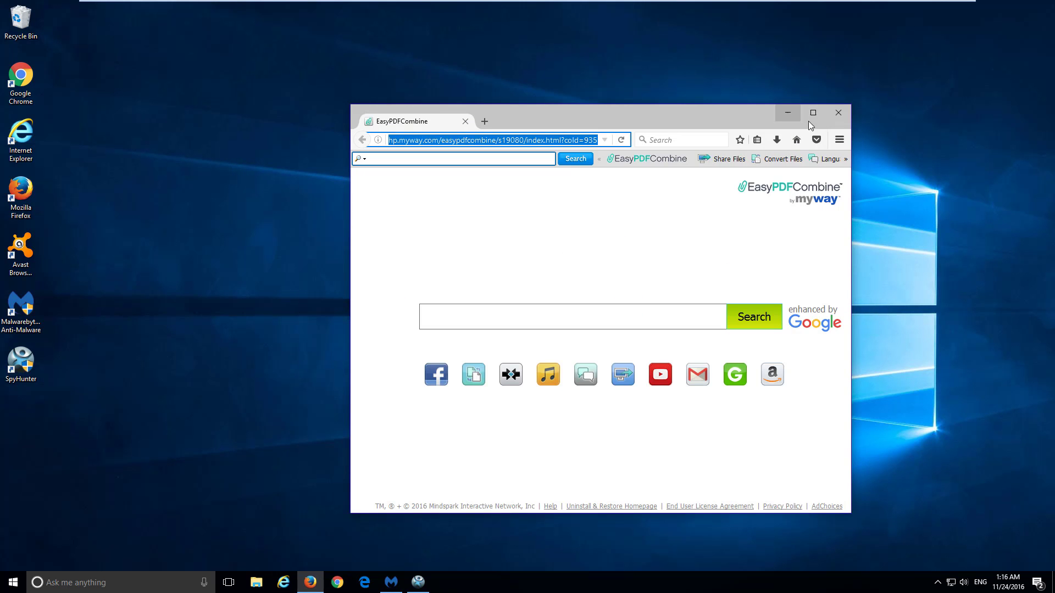
{"action": "left_click", "coordinate": [838, 113]}
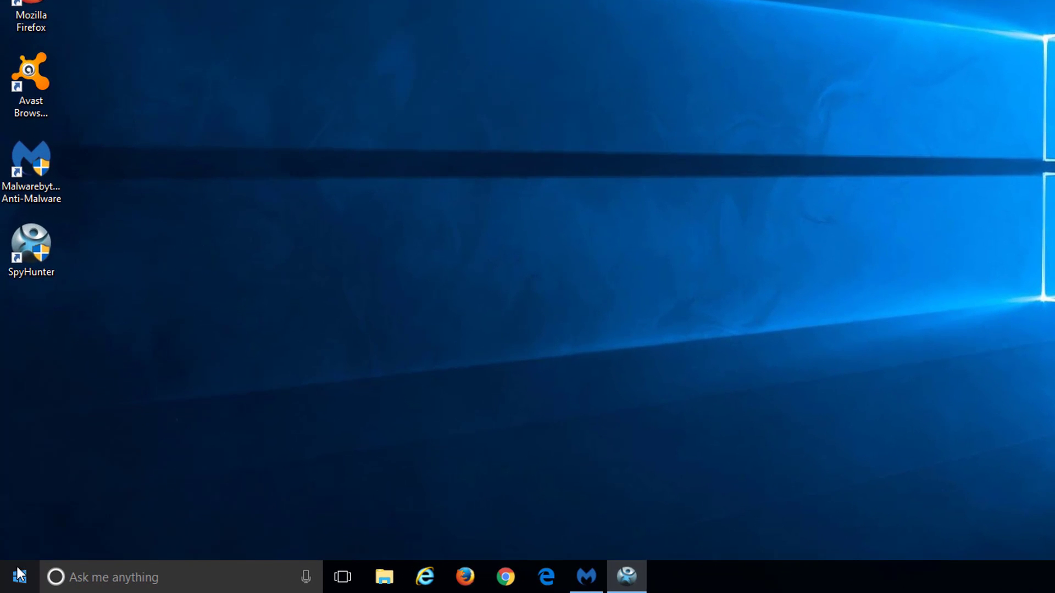
- Uninstall EasyPDFCombine Internet Explorer Homepage and New Tab from Programs and Features
{"action": "right_click", "coordinate": [11, 584]}
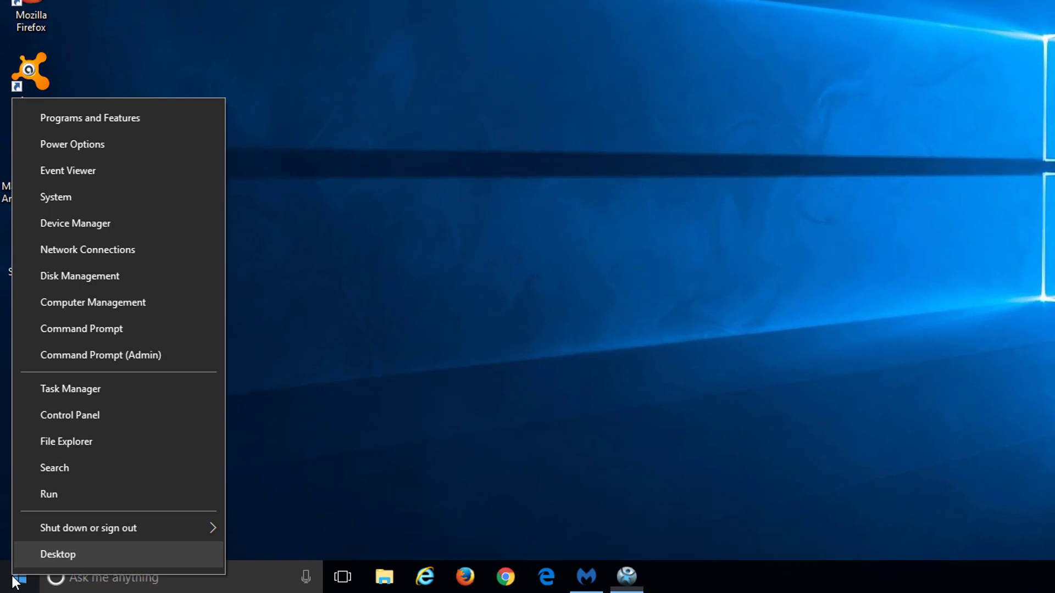
{"action": "left_click", "coordinate": [113, 113]}
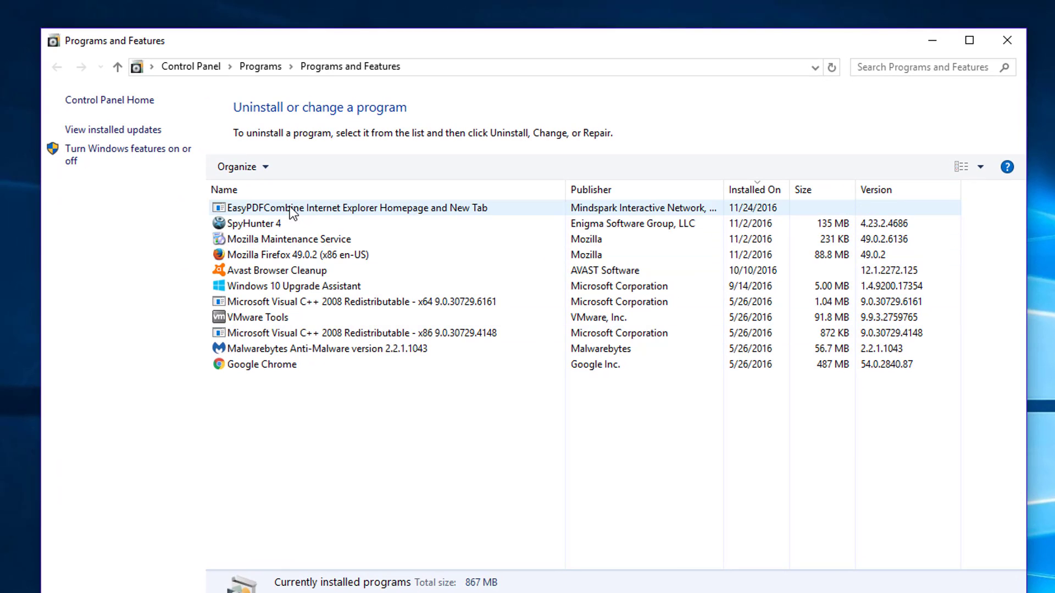
{"action": "left_click", "coordinate": [293, 212]}
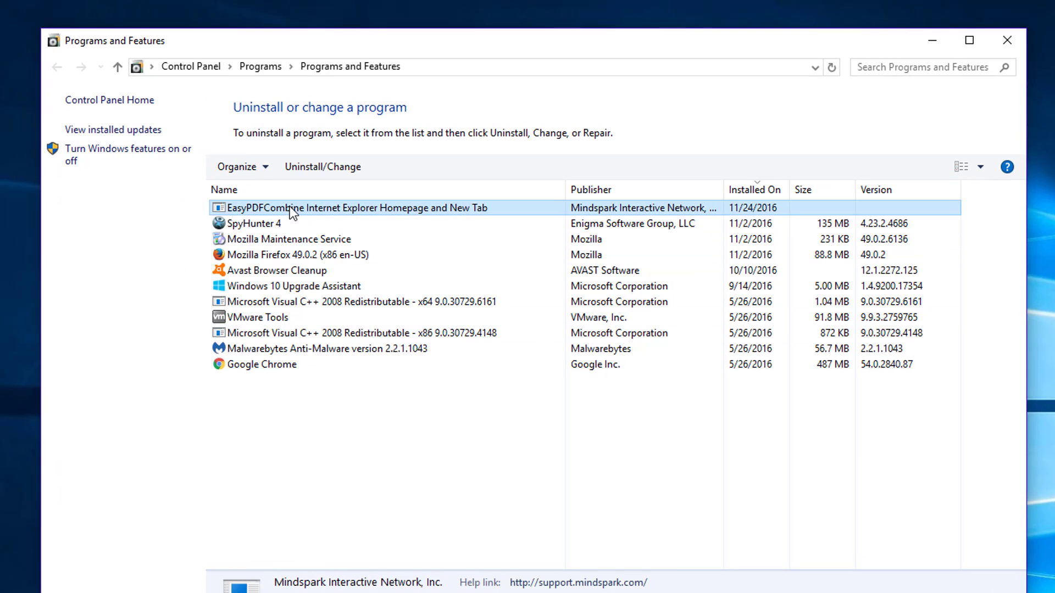
{"action": "left_click", "coordinate": [306, 167]}
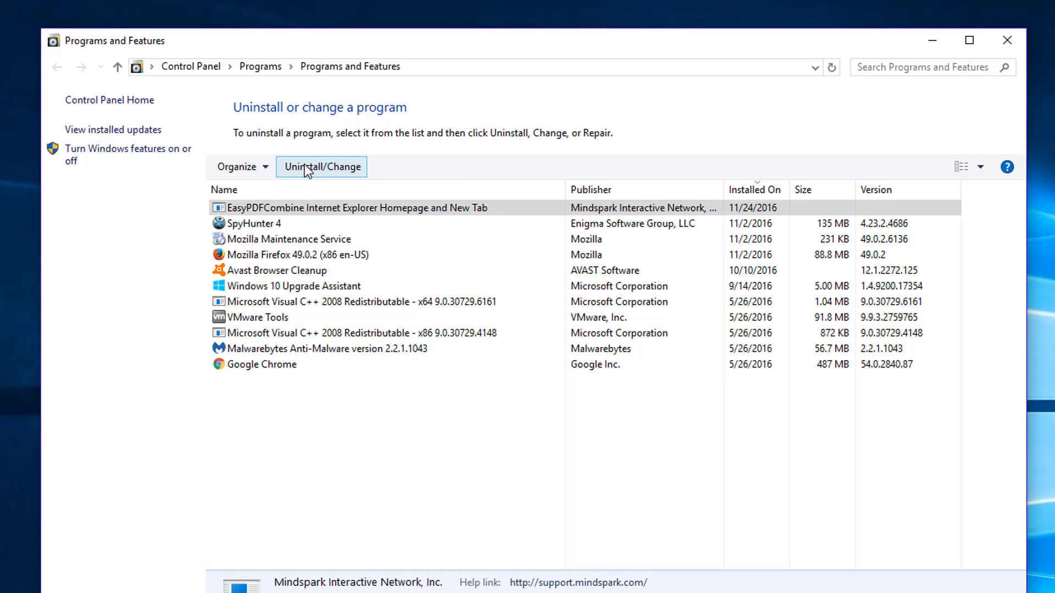
{"action": "left_click", "coordinate": [549, 440]}
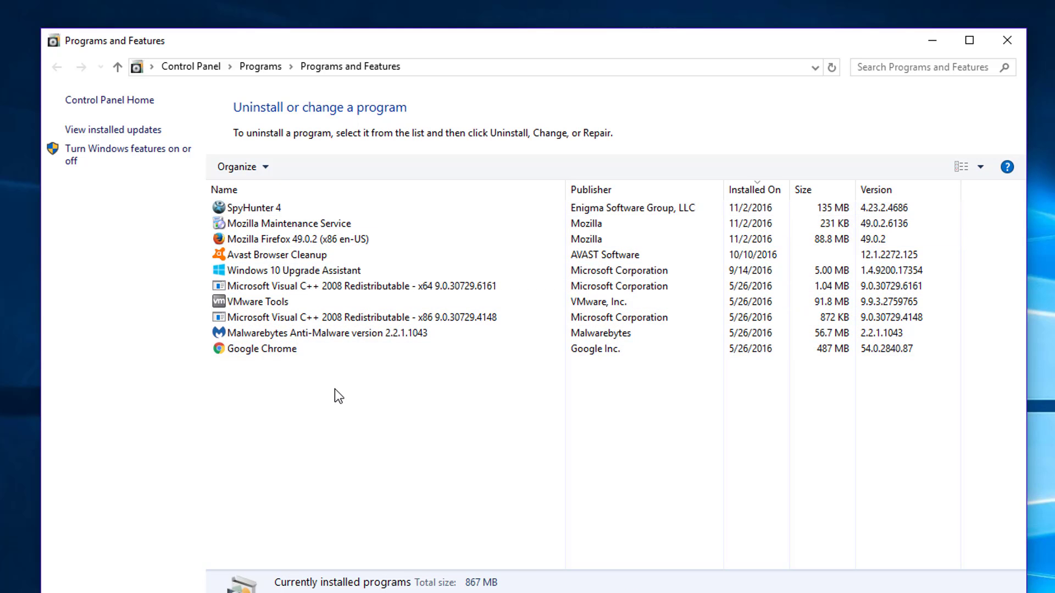
- Dismiss the 'Cannot find' error and accept Internet Explorer's home page change to MSN
{"action": "left_click", "coordinate": [1013, 45]}
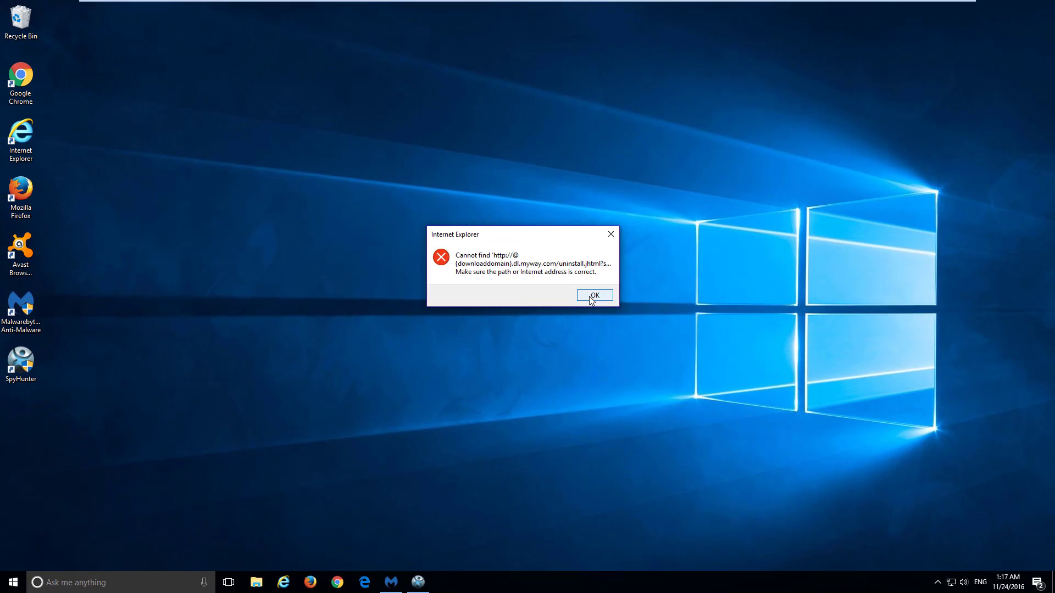
{"action": "left_click", "coordinate": [593, 297]}
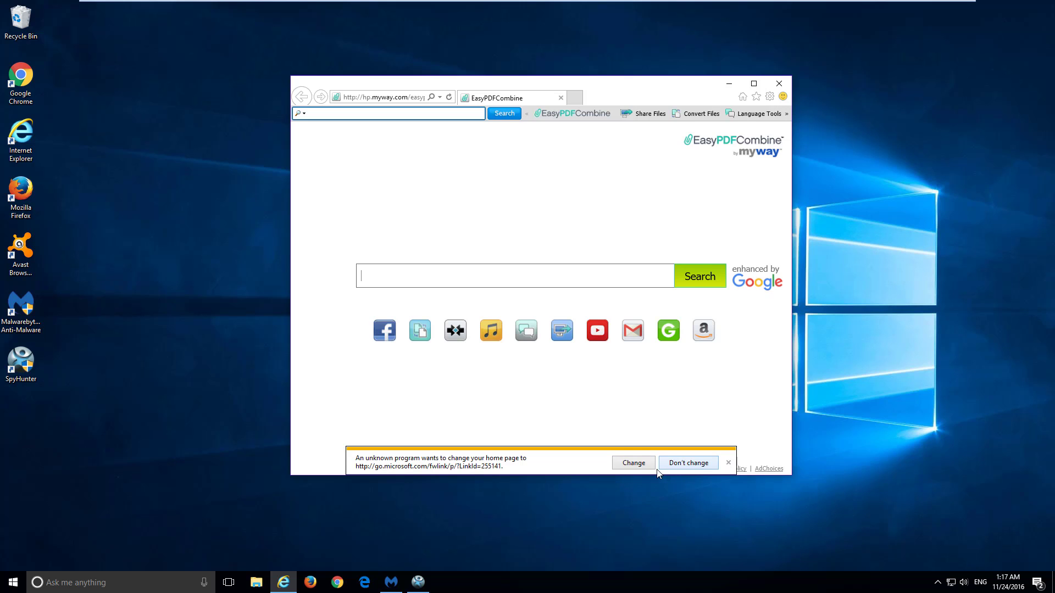
{"action": "left_click", "coordinate": [633, 463]}
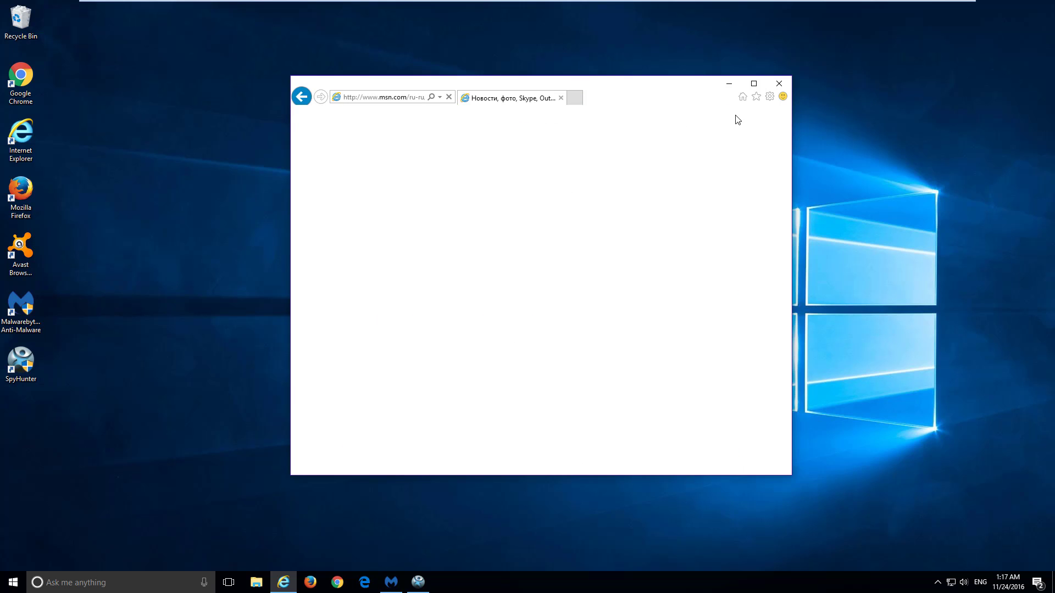
- Set Internet Explorer's home page to the new tab page (about:Tabs) in Internet Options and save
{"action": "left_click", "coordinate": [769, 98]}
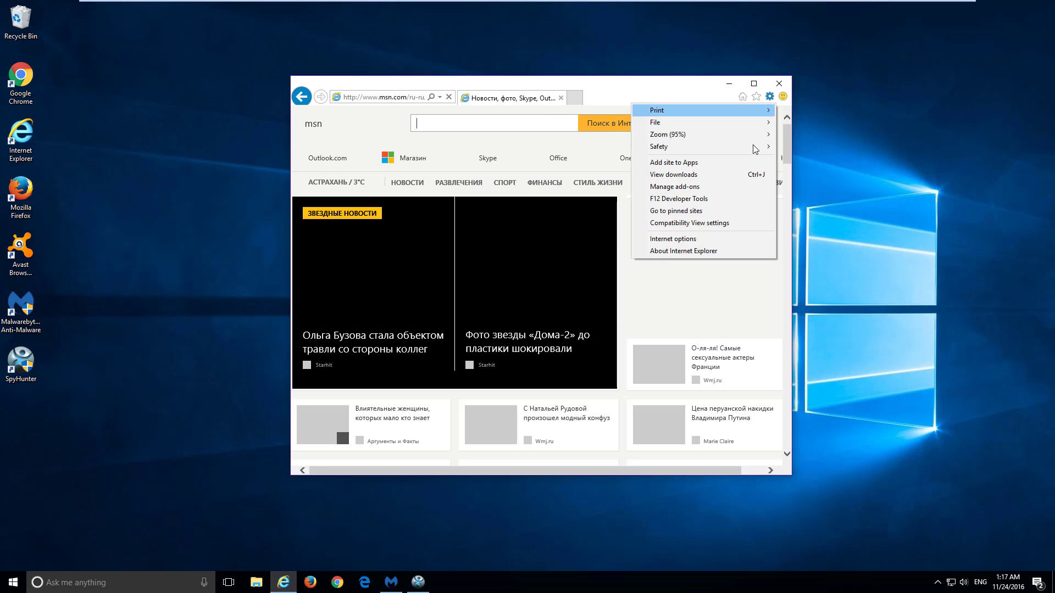
{"action": "left_click", "coordinate": [687, 242]}
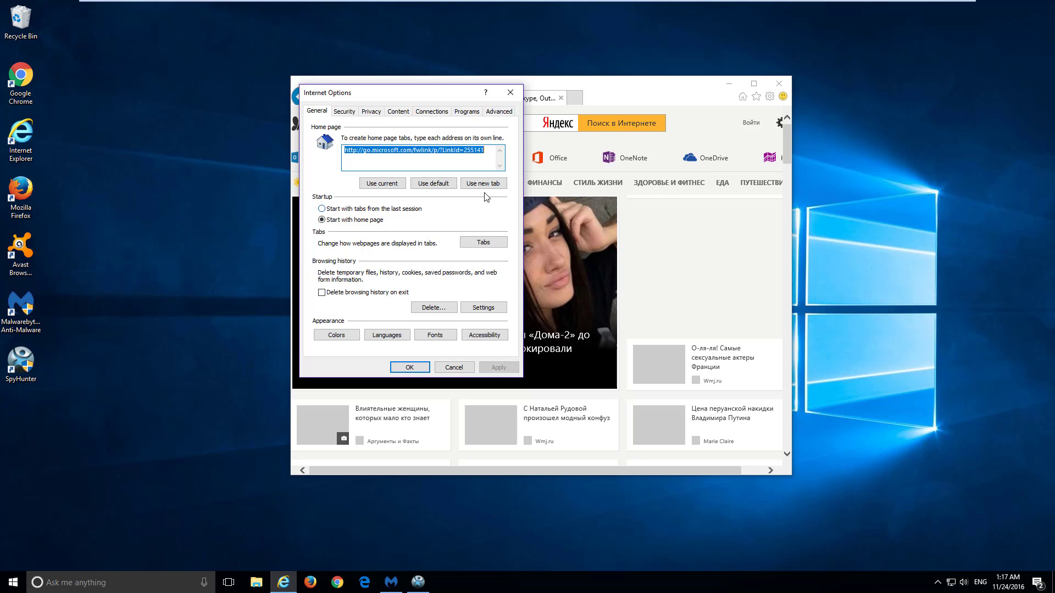
{"action": "left_click", "coordinate": [471, 184]}
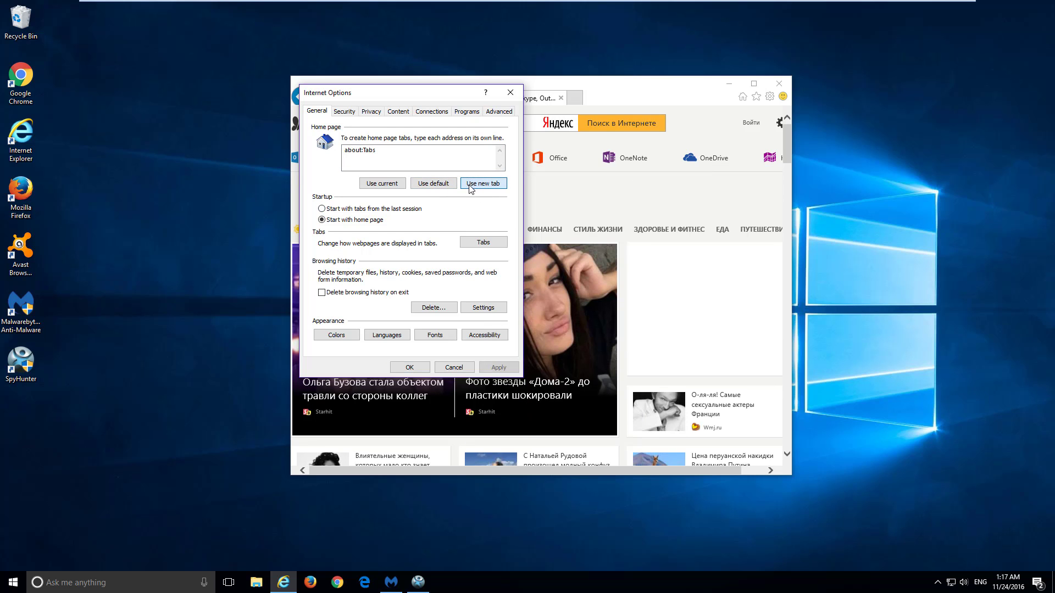
{"action": "left_click", "coordinate": [498, 367]}
{"action": "left_click", "coordinate": [412, 367]}
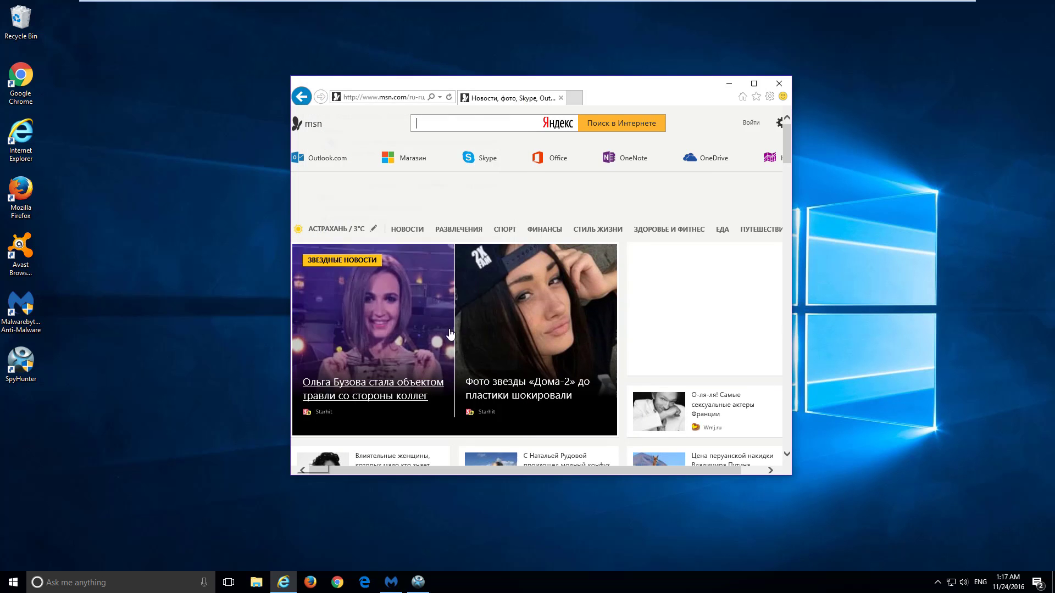
{"action": "left_click", "coordinate": [769, 97]}
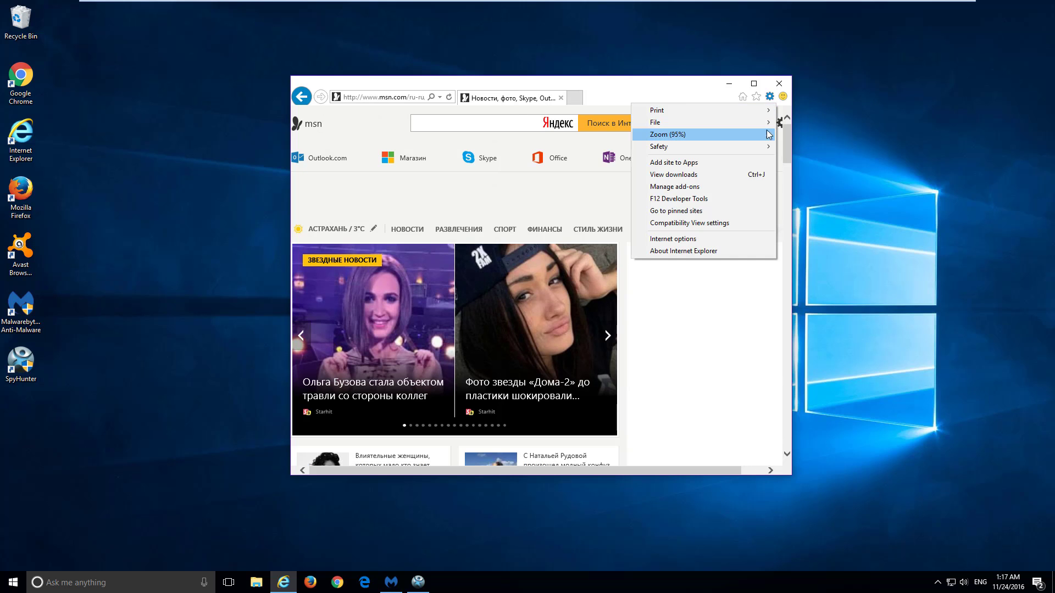
- Check in Manage Add-ons that Bing is the only search provider and no toolbars remain
{"action": "left_click", "coordinate": [695, 187]}
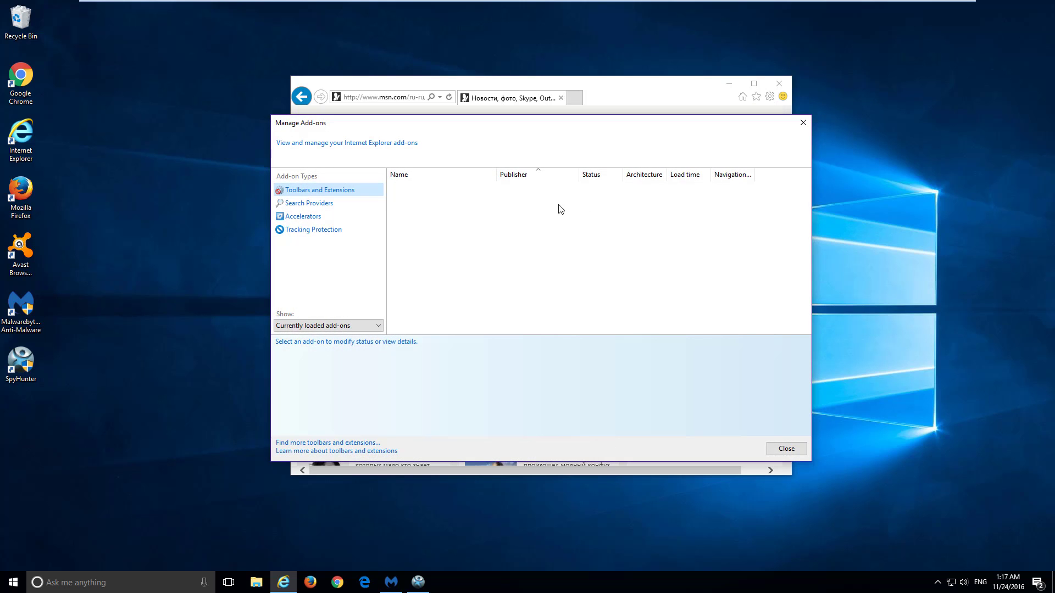
{"action": "left_click", "coordinate": [324, 203]}
{"action": "left_click", "coordinate": [319, 193]}
{"action": "left_click", "coordinate": [313, 204]}
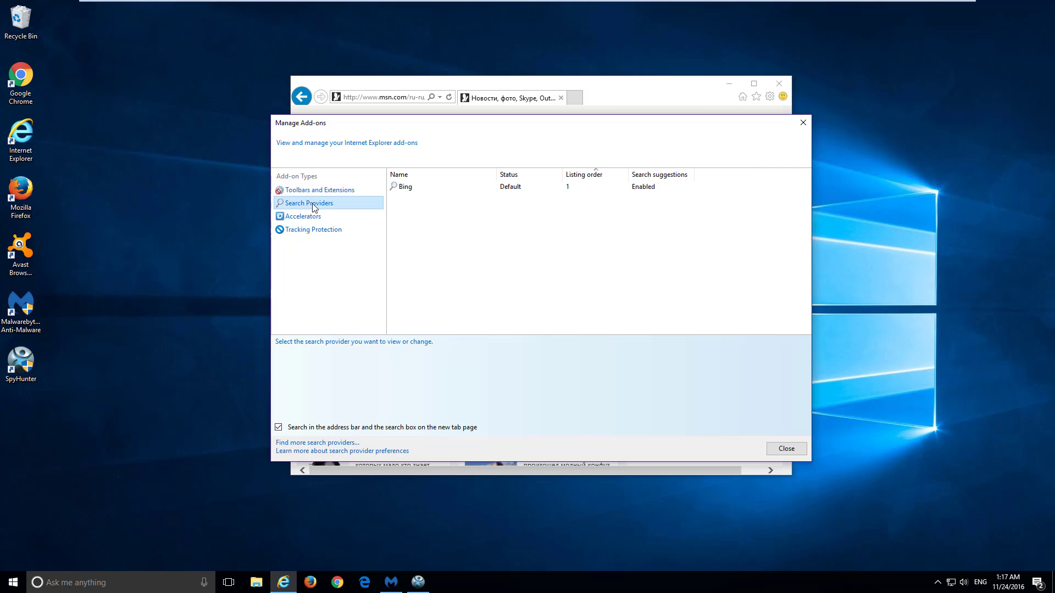
{"action": "left_click", "coordinate": [804, 123]}
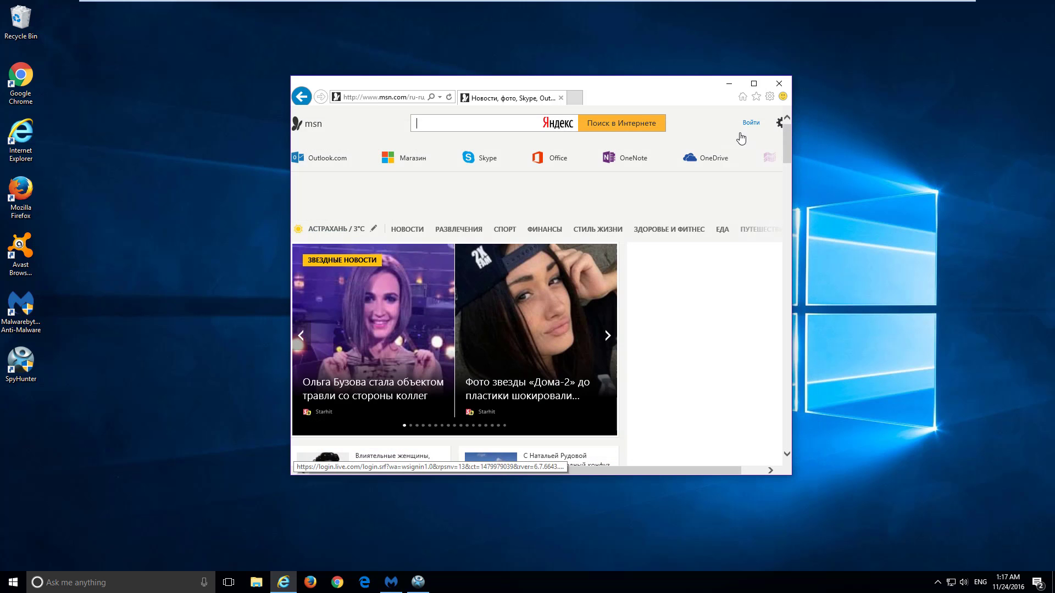
- Restart Internet Explorer to confirm it opens a New tab page, then close it
{"action": "left_click", "coordinate": [779, 83]}
{"action": "left_click", "coordinate": [579, 300]}
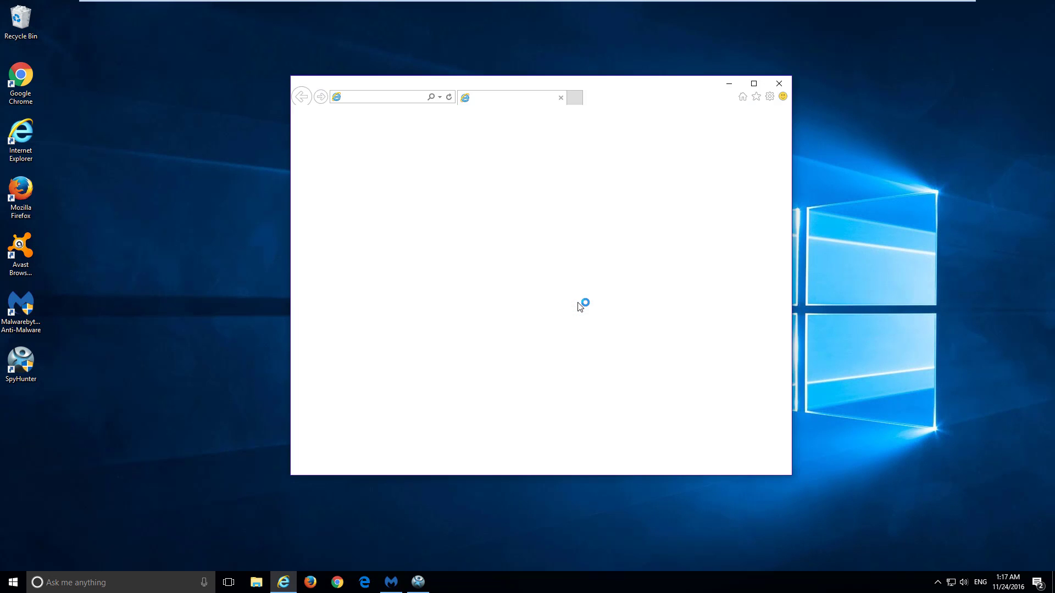
{"action": "left_click_drag", "start_coordinate": [690, 99], "coordinate": [679, 401]}
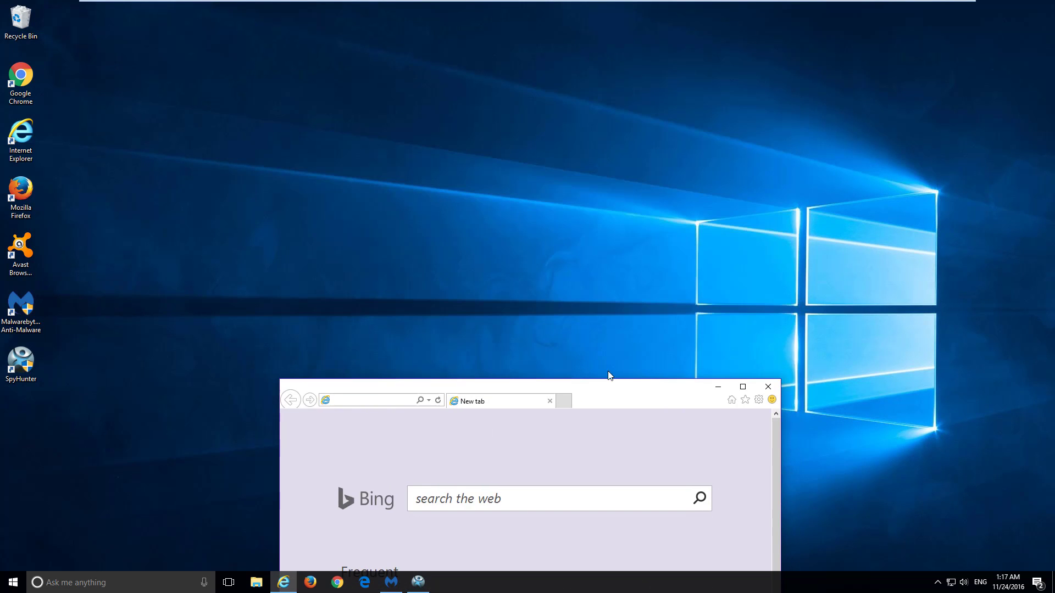
{"action": "left_click", "coordinate": [767, 388]}
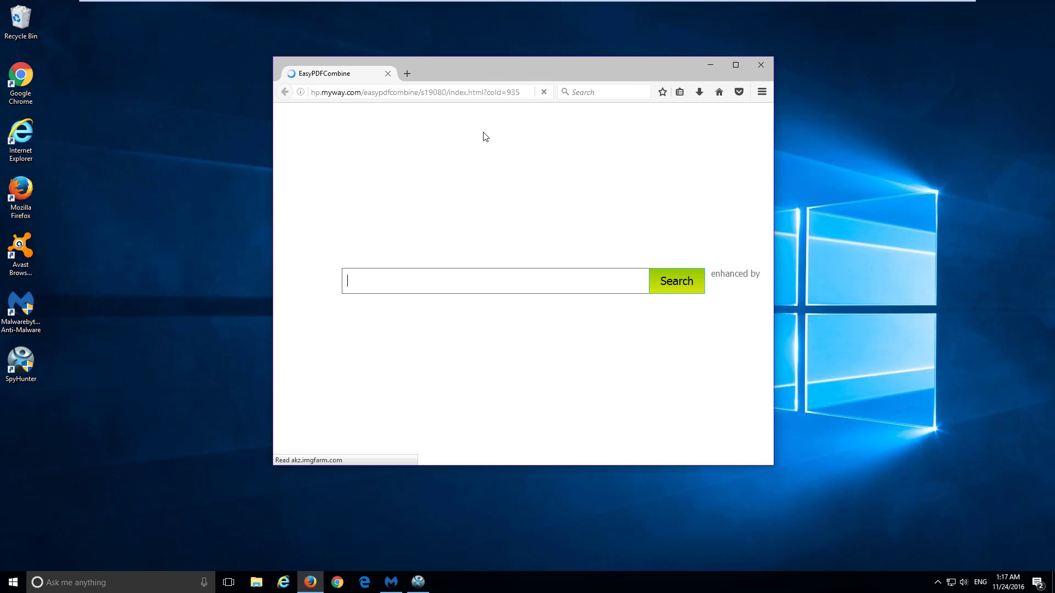
- Remove the EasyPDFCombine extension from Firefox's Add-ons and close the survey and add-ons tabs
{"action": "left_click", "coordinate": [760, 95]}
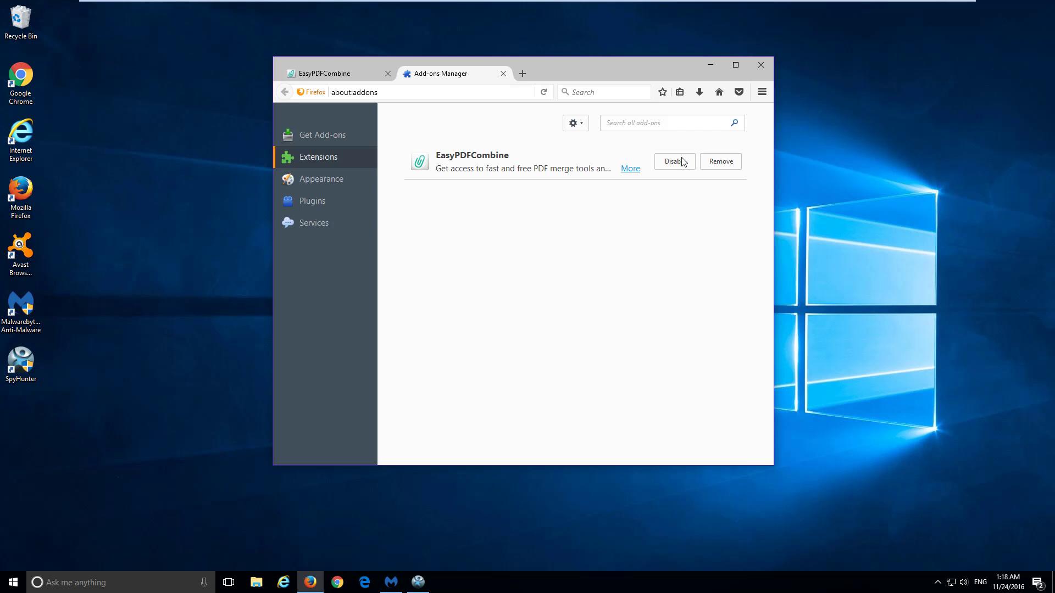
{"action": "left_click", "coordinate": [723, 163]}
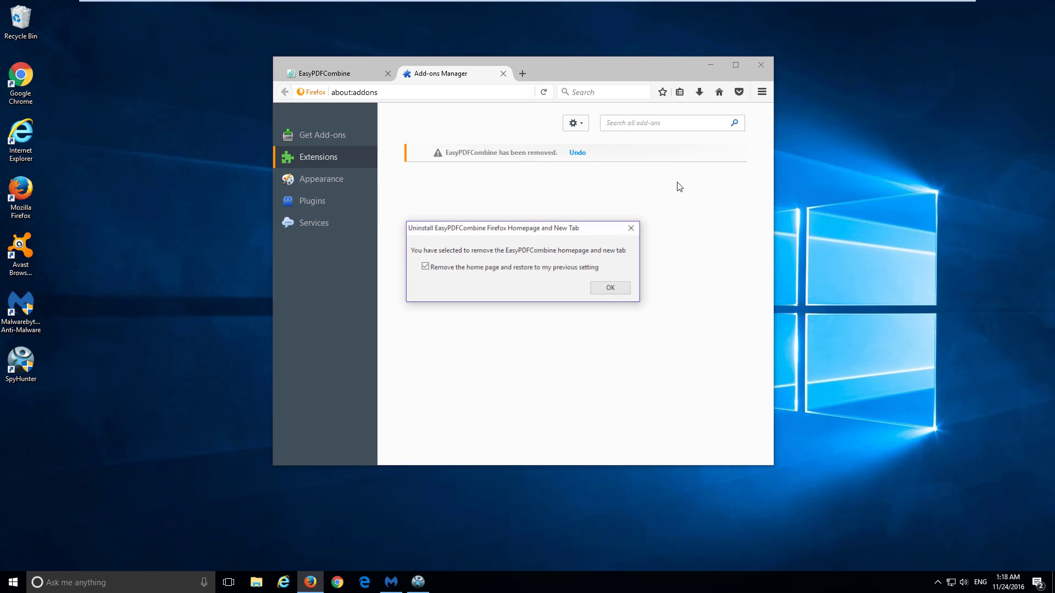
{"action": "left_click", "coordinate": [599, 290]}
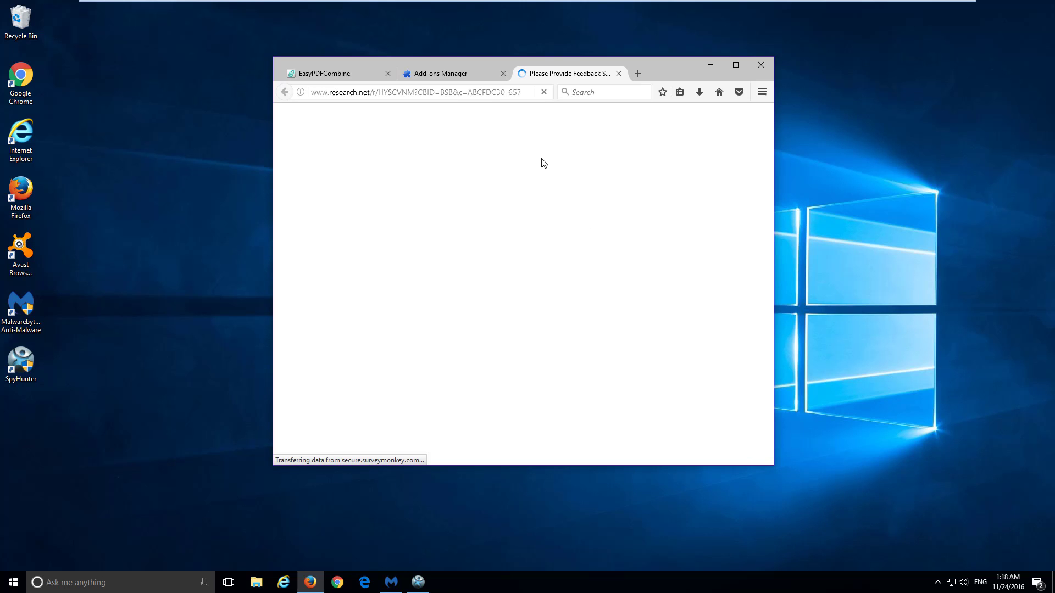
{"action": "scroll", "coordinate": [521, 225], "scroll_direction": "down", "scroll_amount": 4}
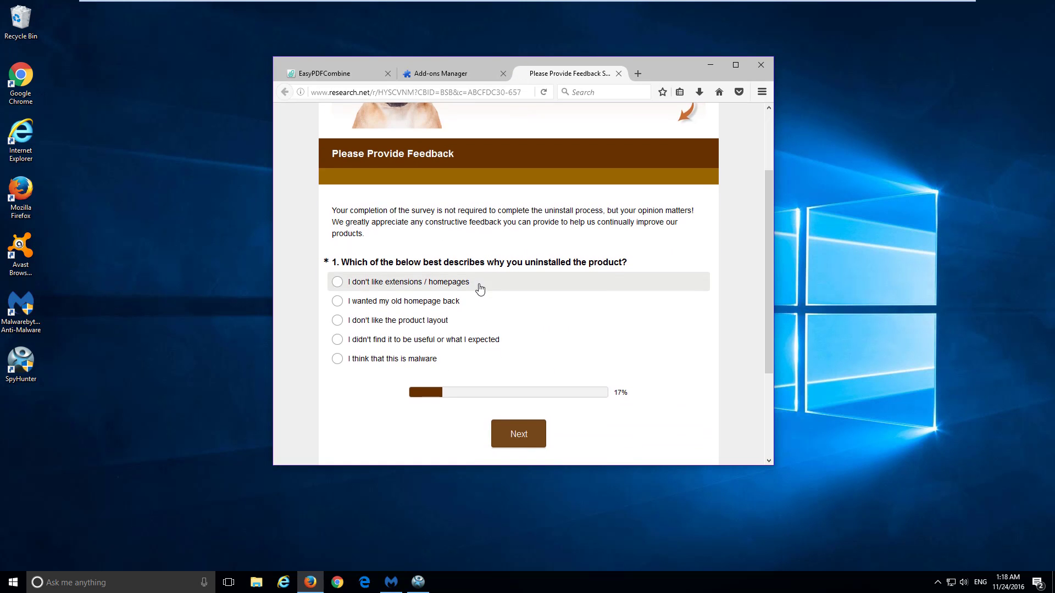
{"action": "left_click", "coordinate": [619, 74]}
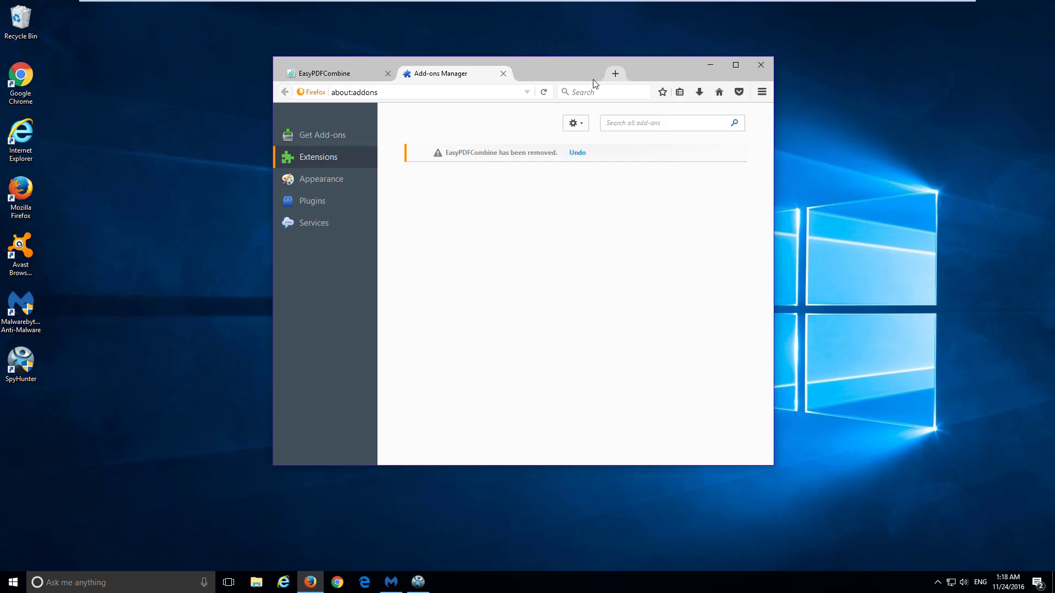
{"action": "left_click", "coordinate": [503, 73]}
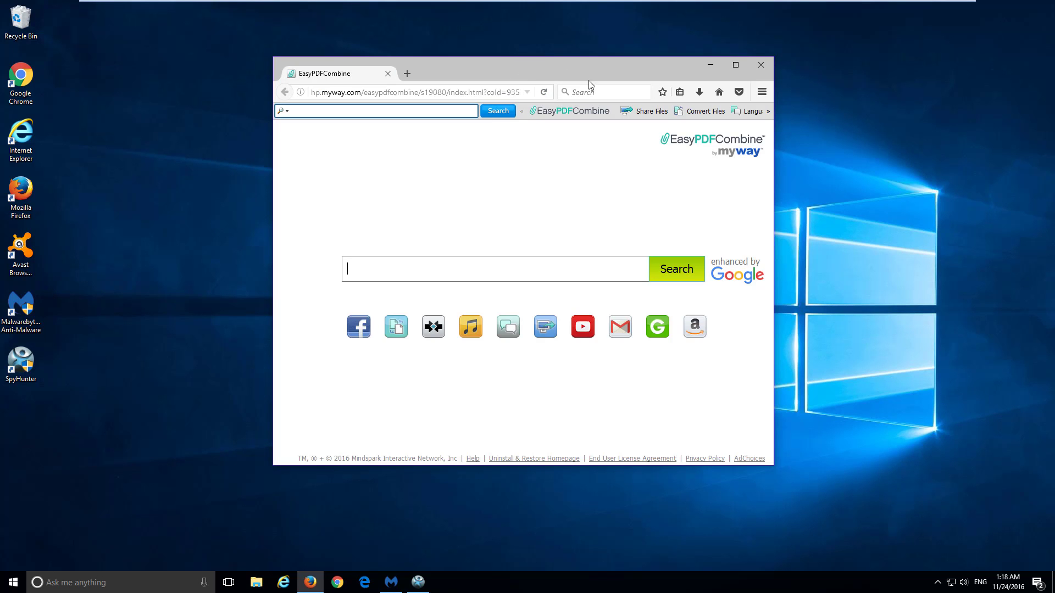
- Restart Firefox to confirm it opens its own Start Page, then close it
{"action": "left_click", "coordinate": [762, 65]}
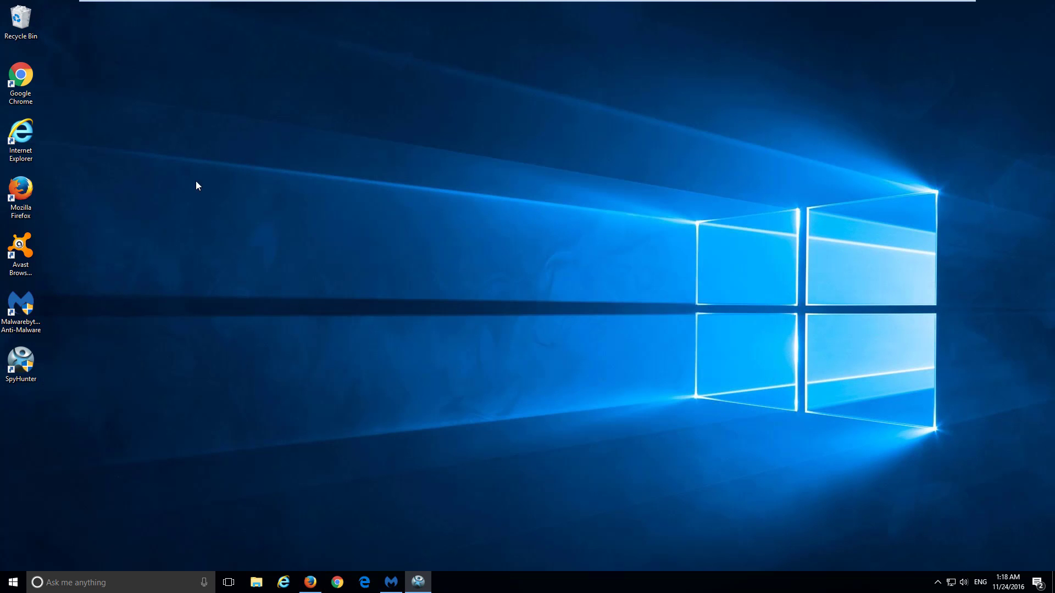
{"action": "double_click", "coordinate": [22, 193]}
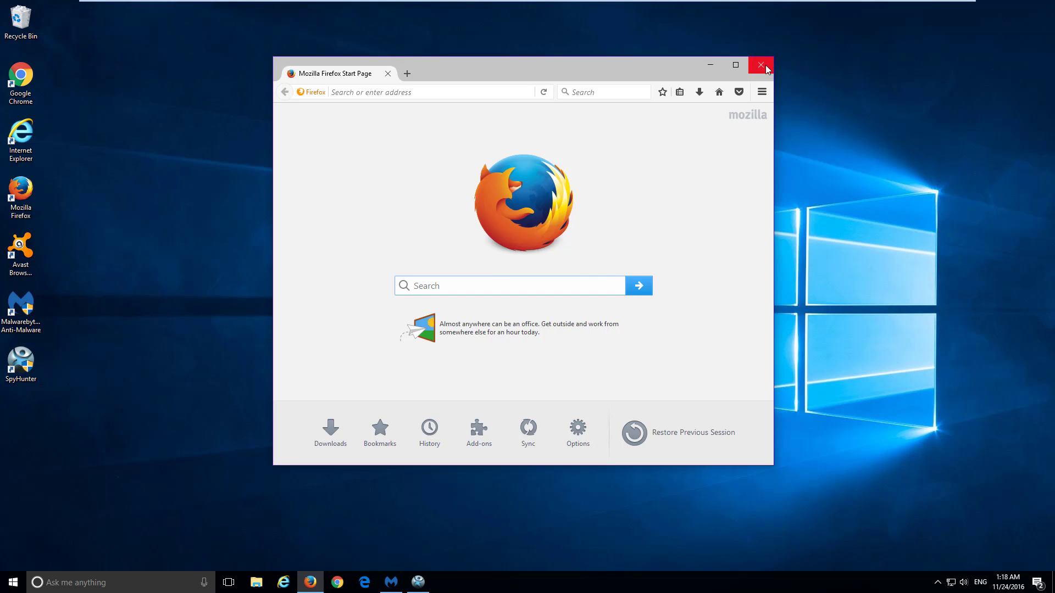
{"action": "left_click", "coordinate": [761, 65]}
{"action": "left_click", "coordinate": [338, 584]}
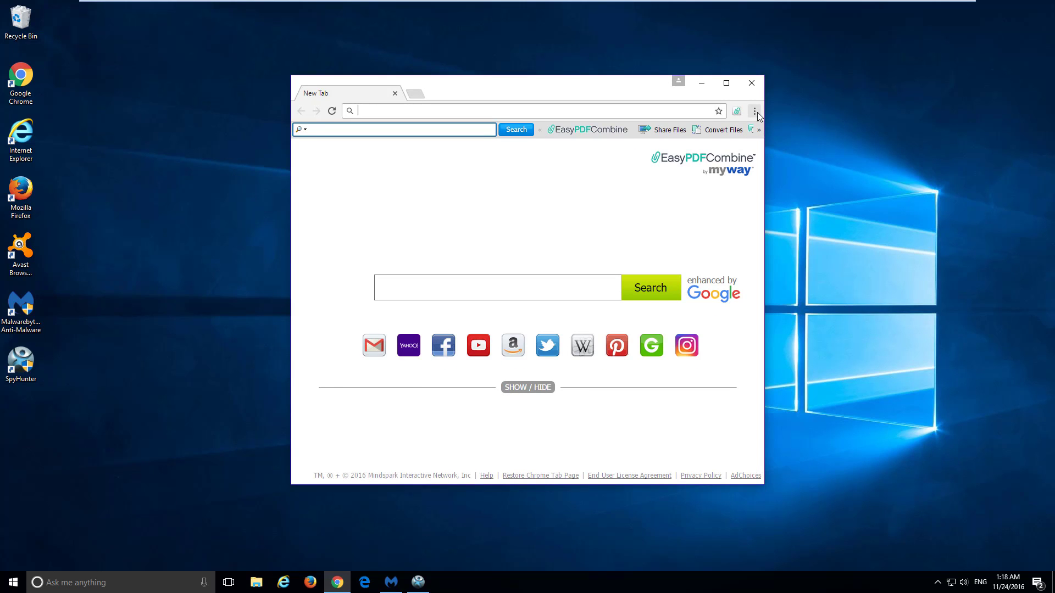
- Remove the EasyPDFCombine extension from Chrome's Extensions settings and close the survey tab
{"action": "left_click", "coordinate": [755, 112]}
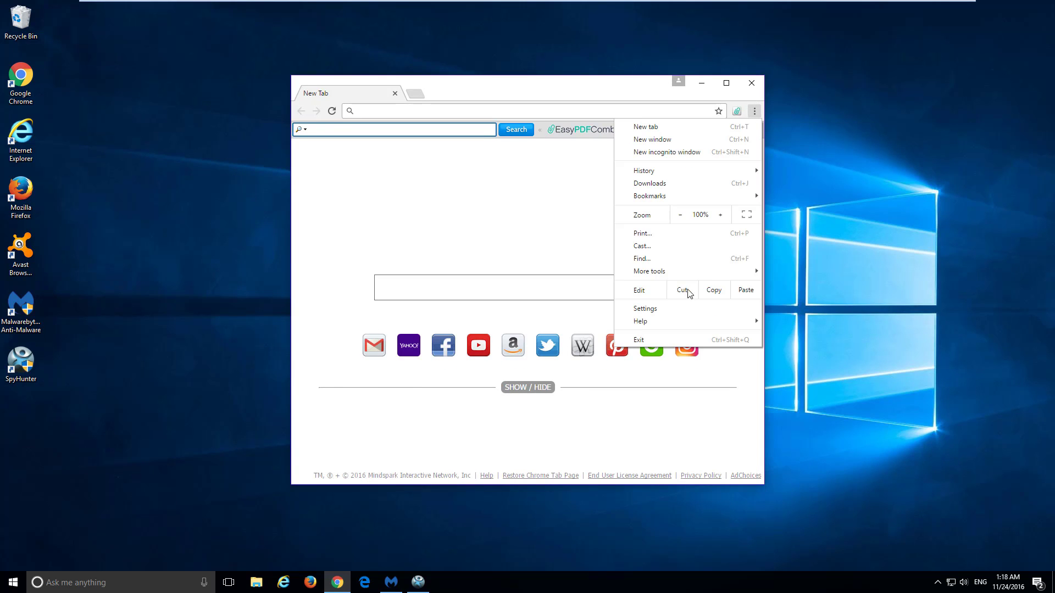
{"action": "left_click", "coordinate": [653, 310]}
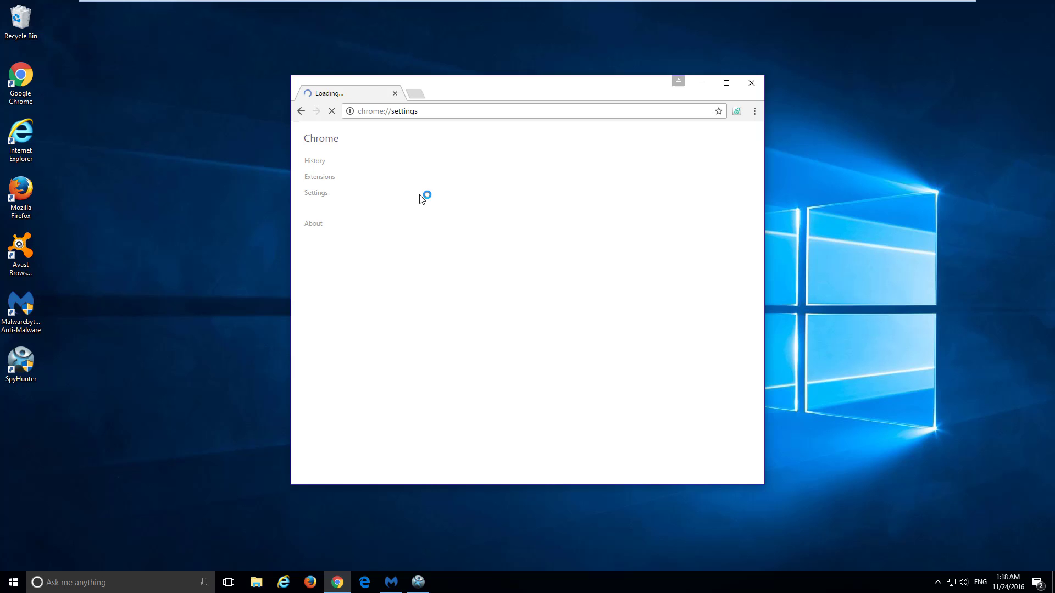
{"action": "left_click", "coordinate": [321, 178]}
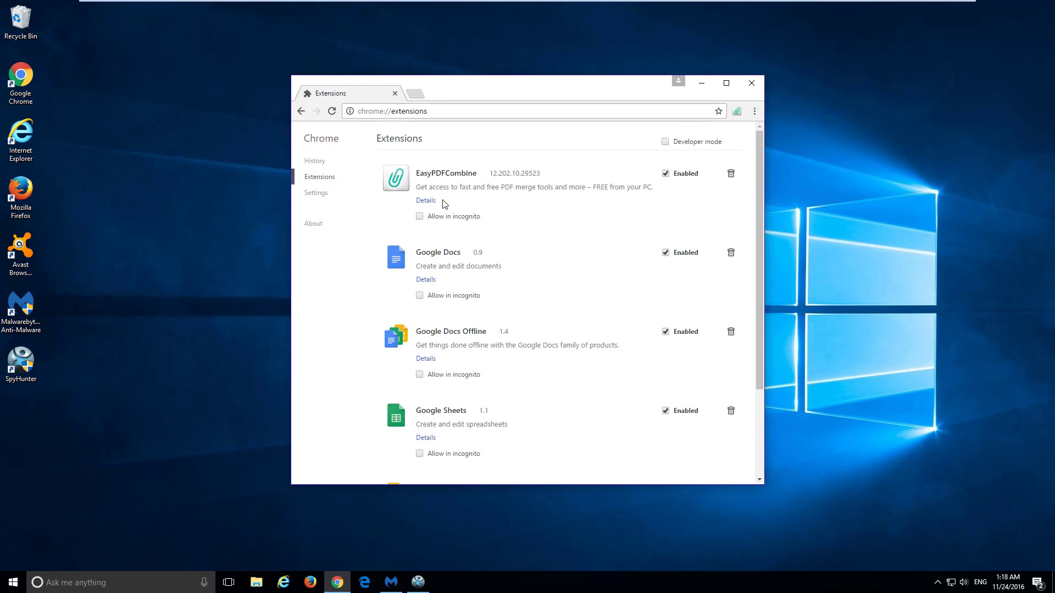
{"action": "left_click", "coordinate": [731, 175]}
{"action": "left_click", "coordinate": [541, 205]}
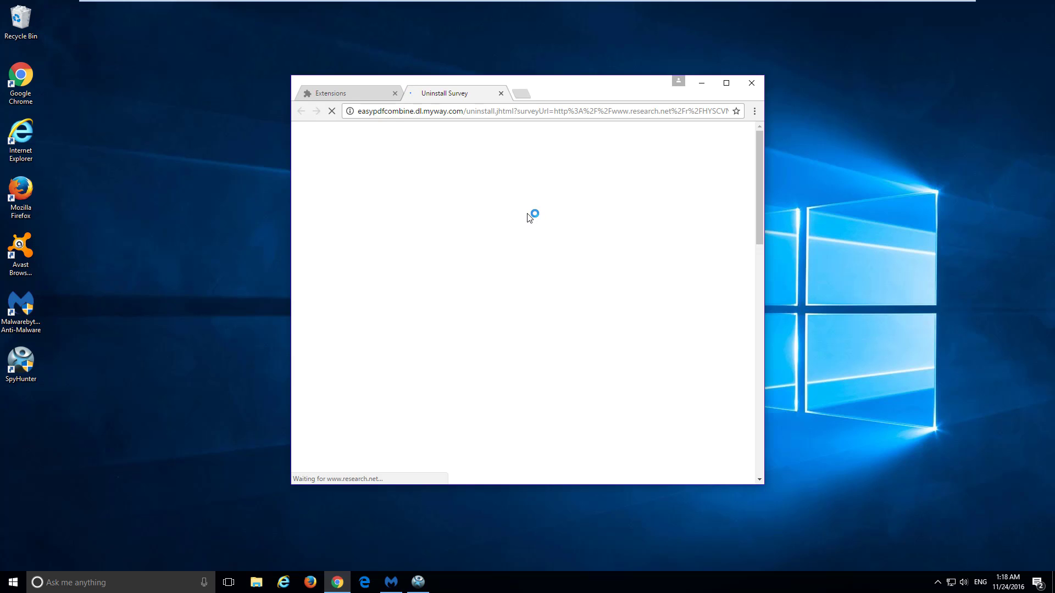
{"action": "left_click", "coordinate": [501, 94]}
- Restart Chrome to confirm a plain Google new tab opens, then close it
{"action": "left_click", "coordinate": [394, 93]}
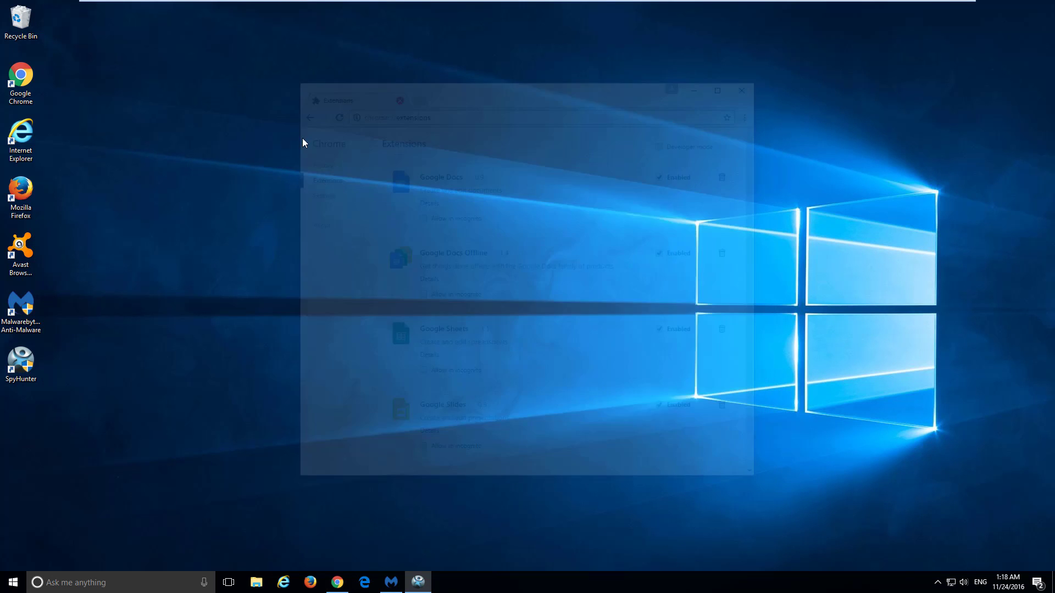
{"action": "left_click", "coordinate": [20, 86]}
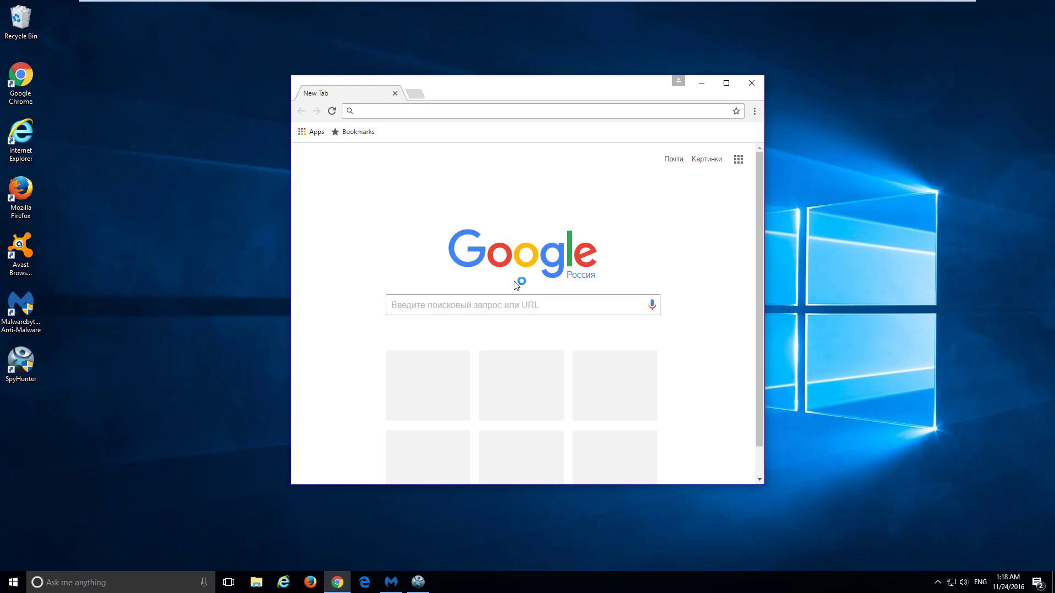
{"action": "left_click", "coordinate": [760, 86]}
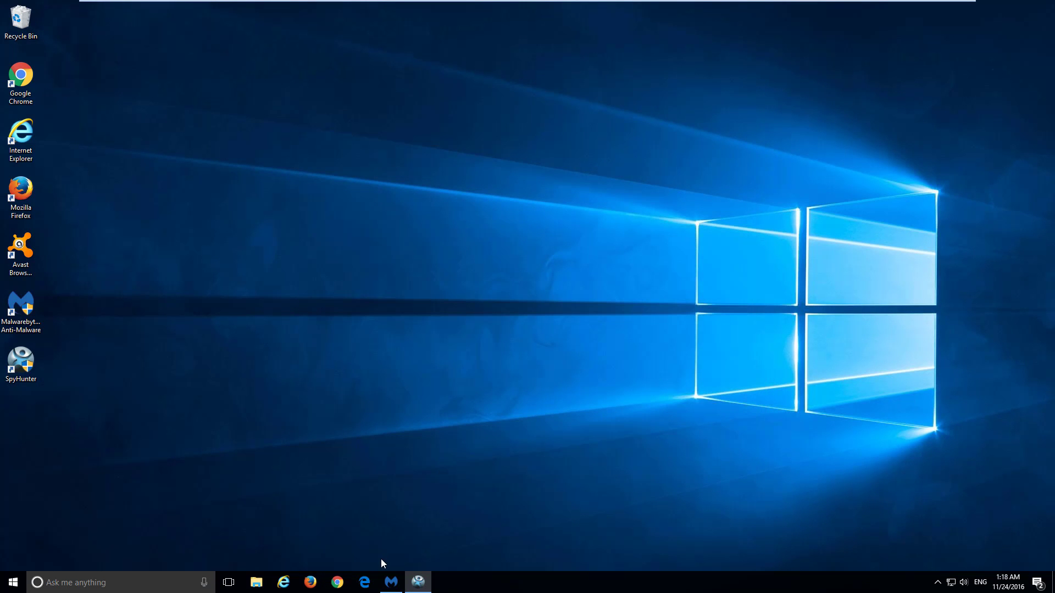
{"action": "left_click", "coordinate": [389, 583]}
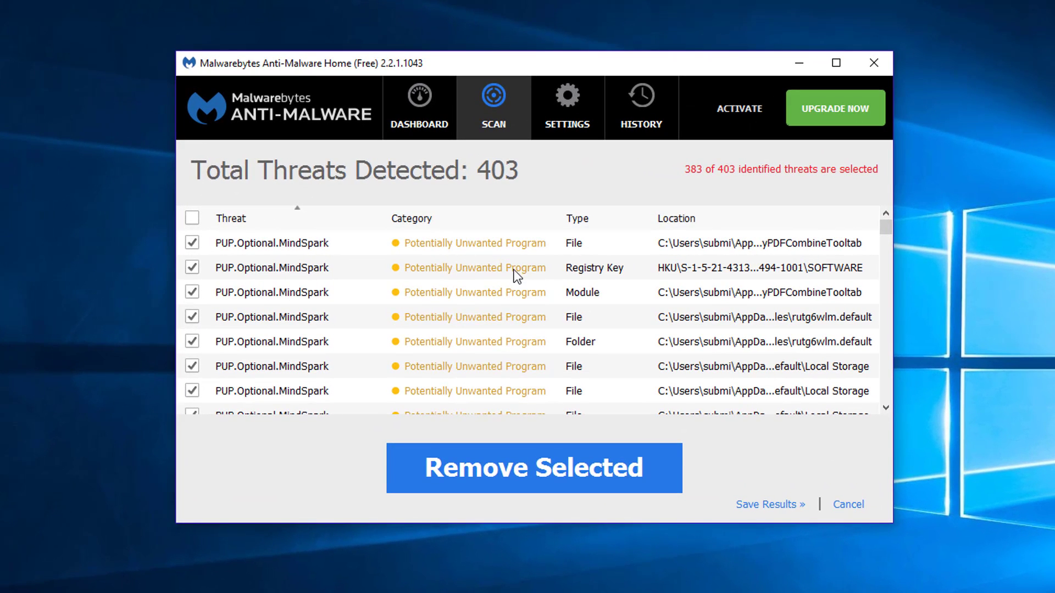
{"action": "scroll", "coordinate": [505, 312], "scroll_direction": "down", "scroll_amount": 10}
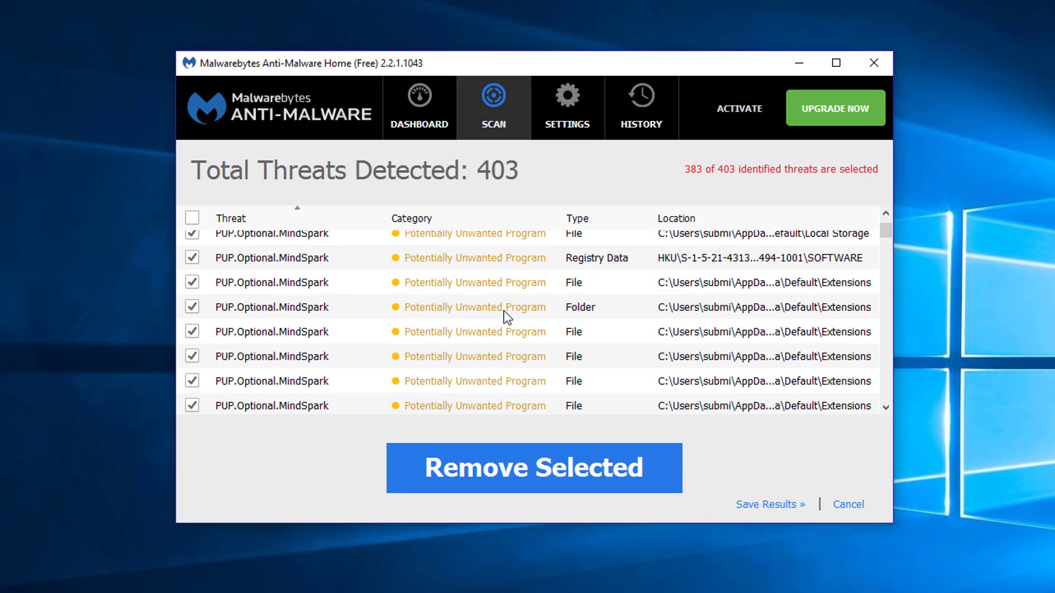
{"action": "scroll", "coordinate": [504, 314], "scroll_direction": "down", "scroll_amount": 5}
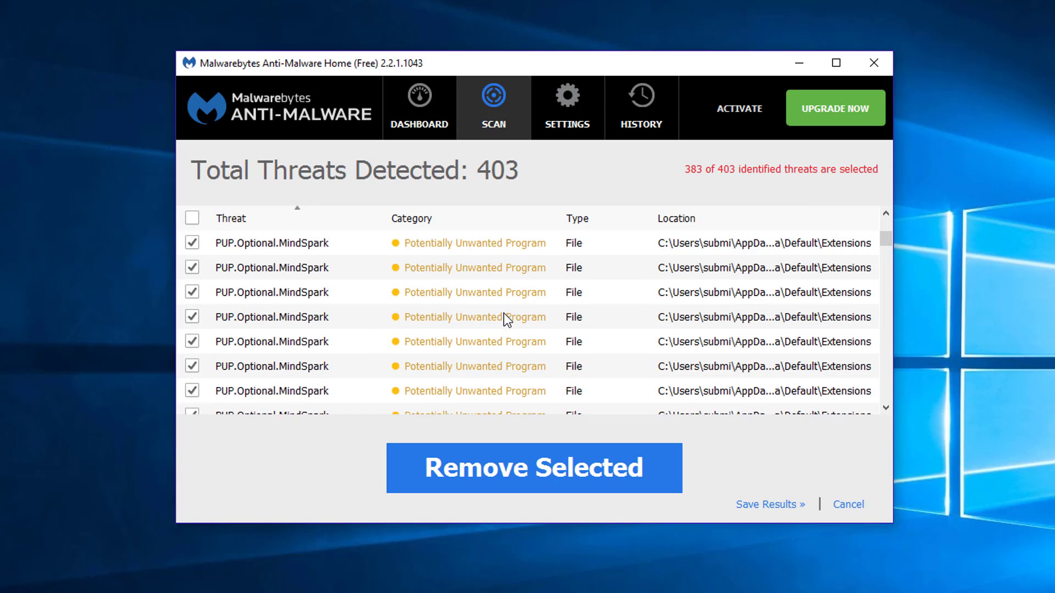
{"action": "scroll", "coordinate": [503, 313], "scroll_direction": "down", "scroll_amount": 6}
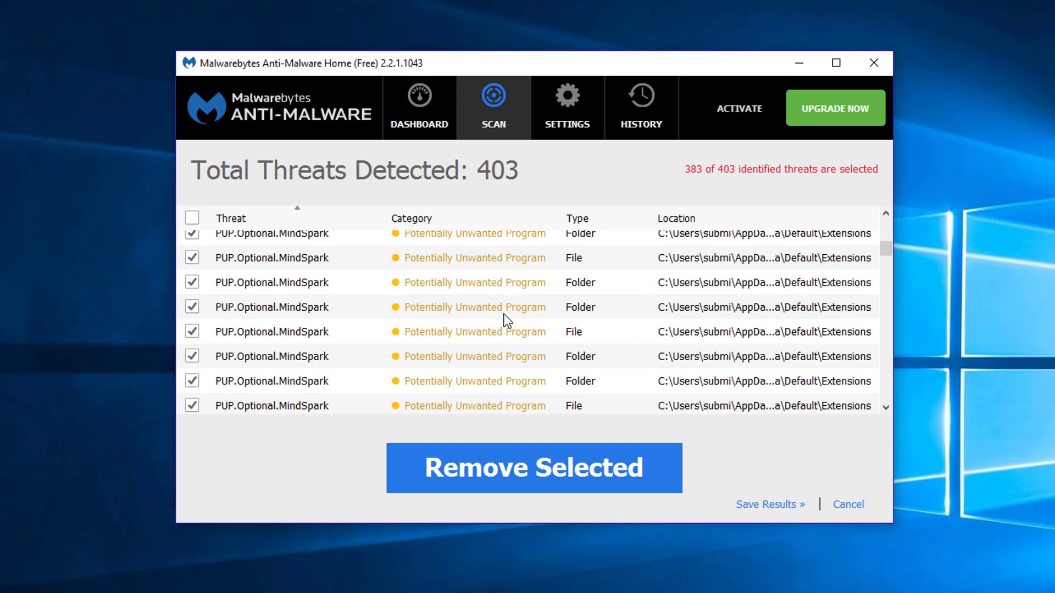
{"action": "scroll", "coordinate": [505, 321], "scroll_direction": "down", "scroll_amount": 5}
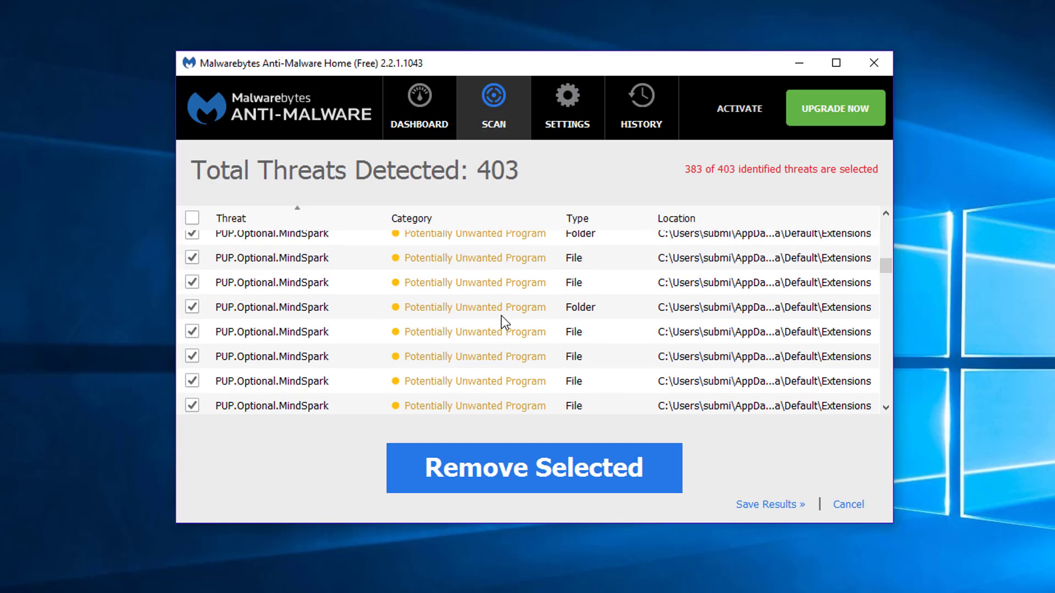
{"action": "scroll", "coordinate": [501, 316], "scroll_direction": "down", "scroll_amount": 5}
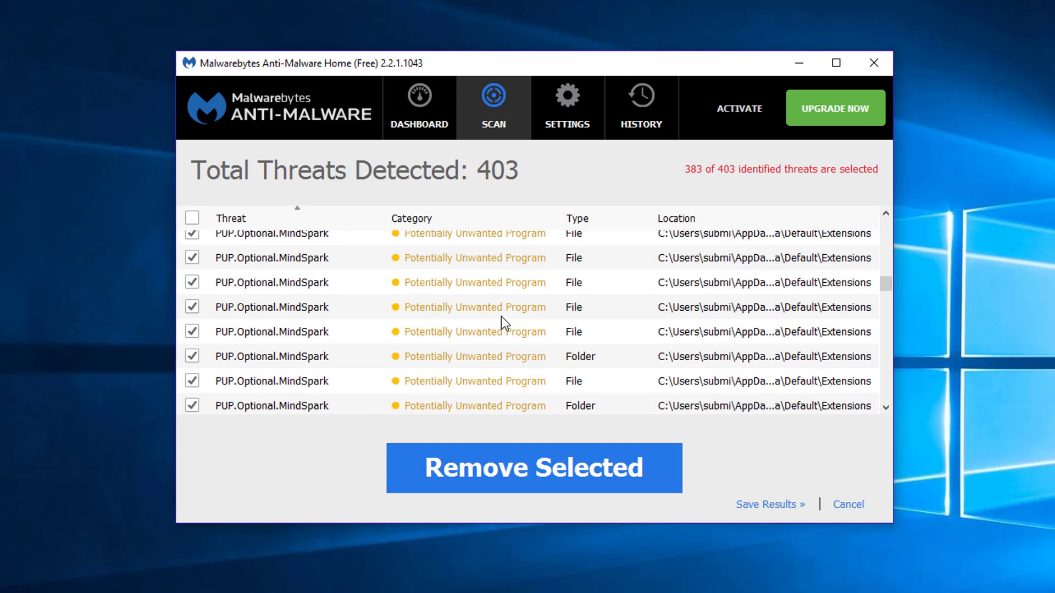
{"action": "scroll", "coordinate": [501, 317], "scroll_direction": "down", "scroll_amount": 5}
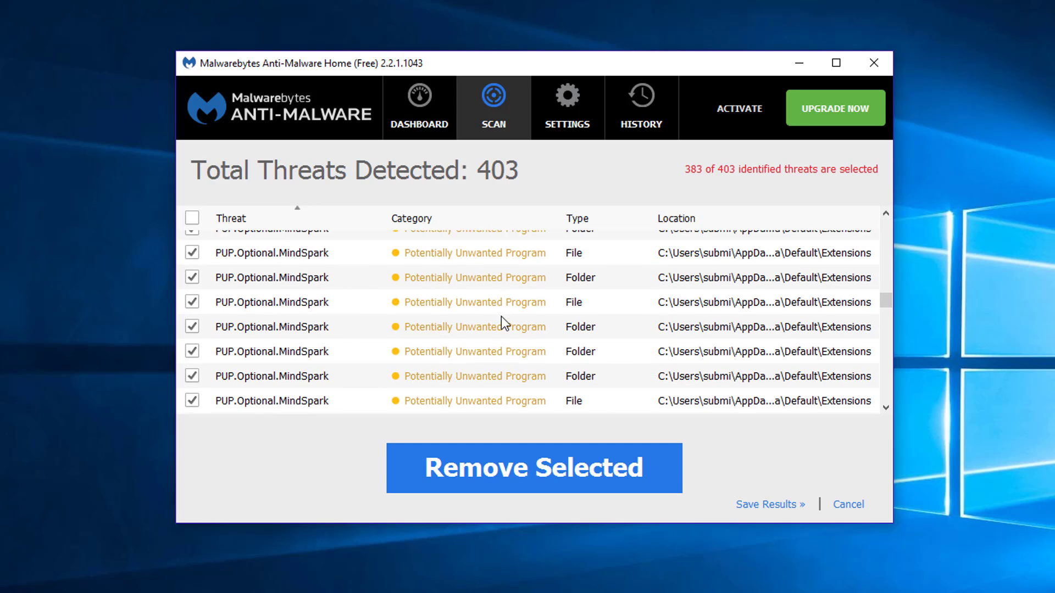
{"action": "scroll", "coordinate": [501, 318], "scroll_direction": "down", "scroll_amount": 3}
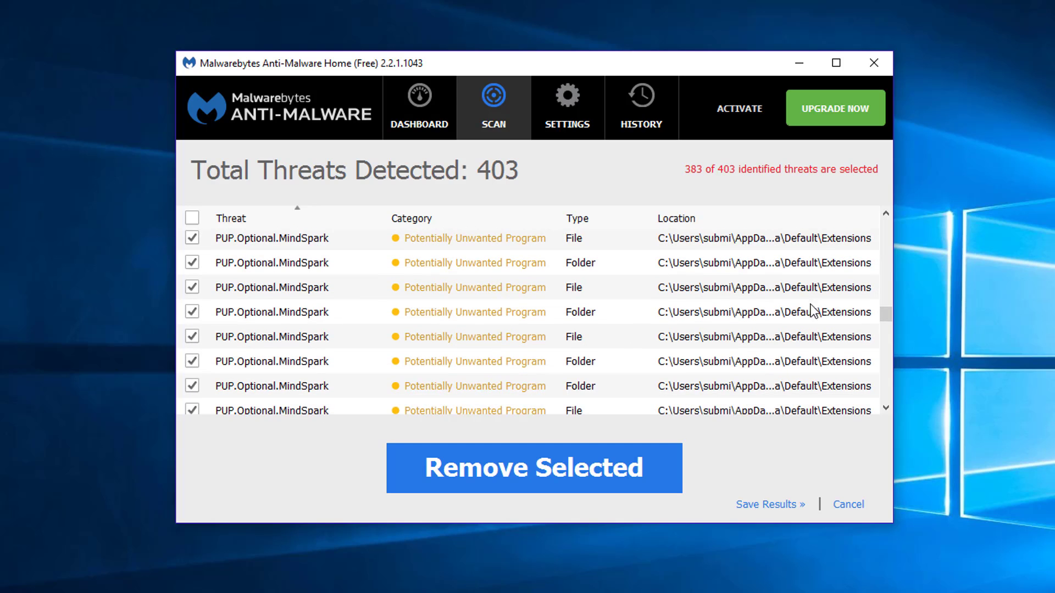
{"action": "left_click_drag", "start_coordinate": [887, 319], "coordinate": [875, 367]}
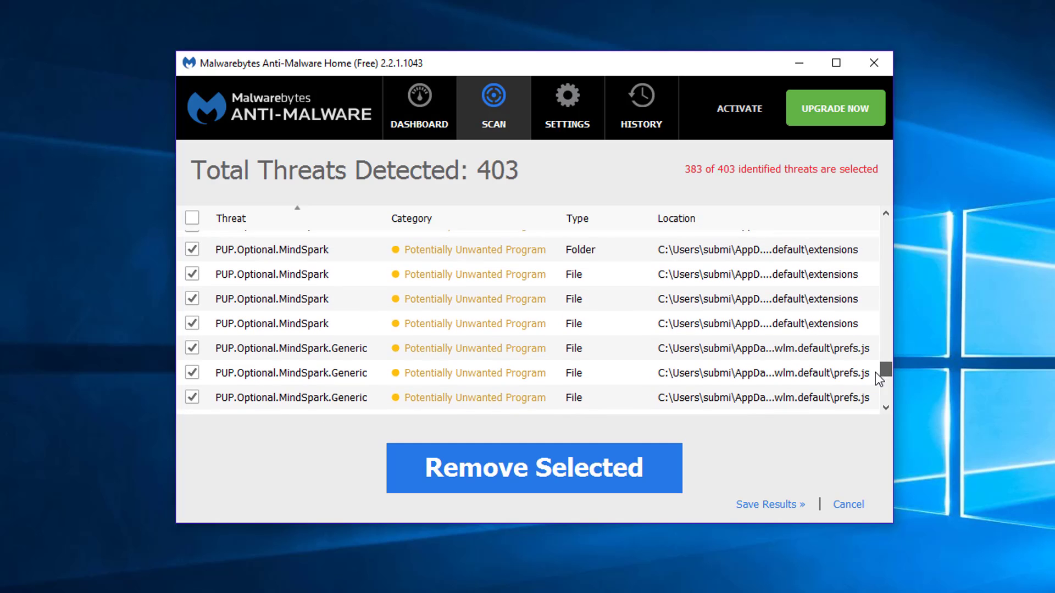
{"action": "scroll", "coordinate": [882, 378], "scroll_direction": "down", "scroll_amount": 5}
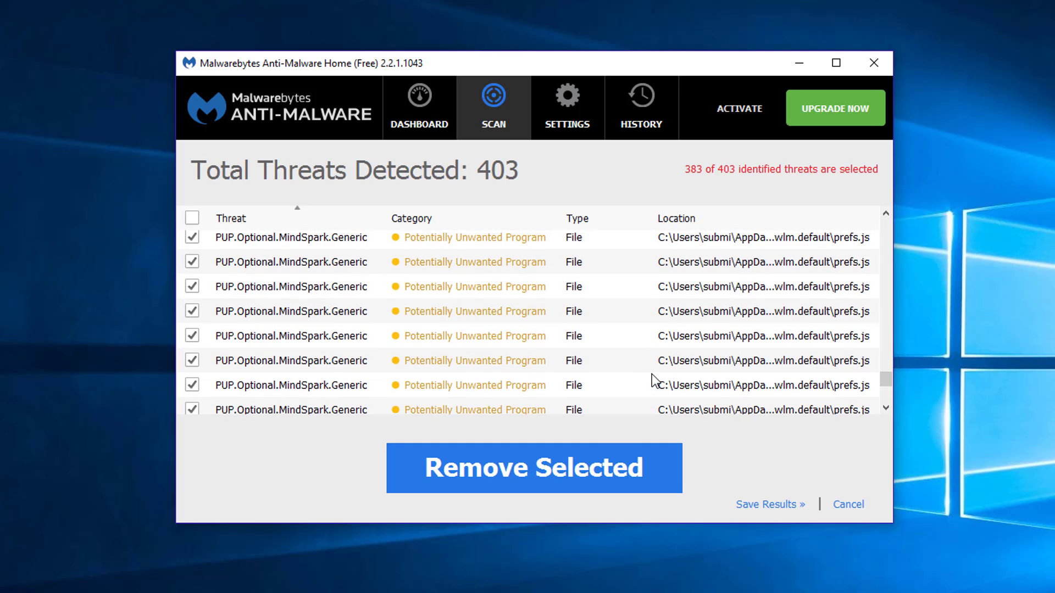
- Quarantine the 383 threats, always ignore the 20 unchecked ones, postpone restarting, and close Malwarebytes
{"action": "left_click", "coordinate": [515, 468]}
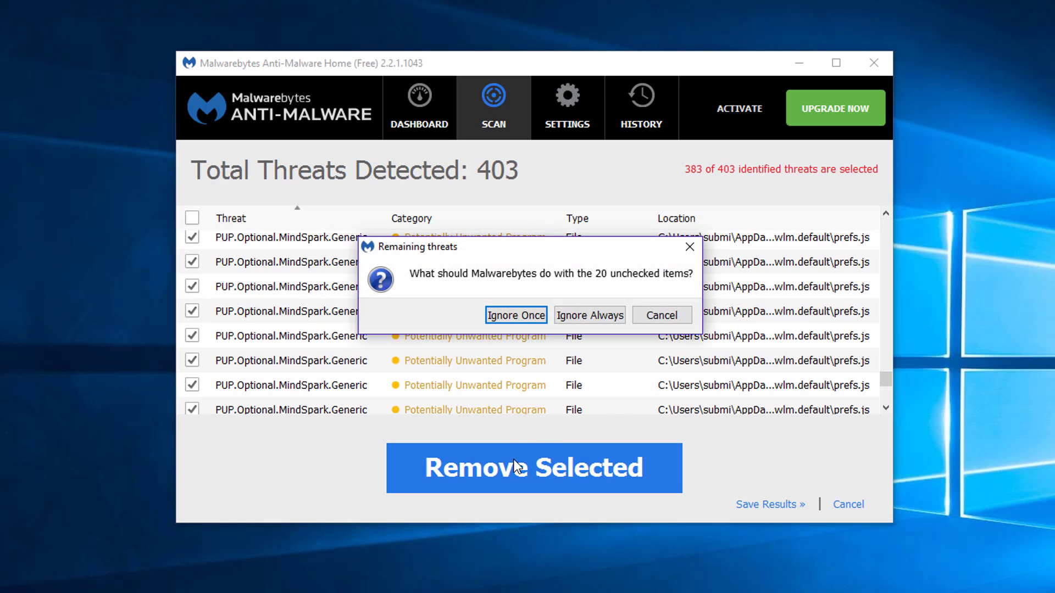
{"action": "left_click", "coordinate": [579, 316]}
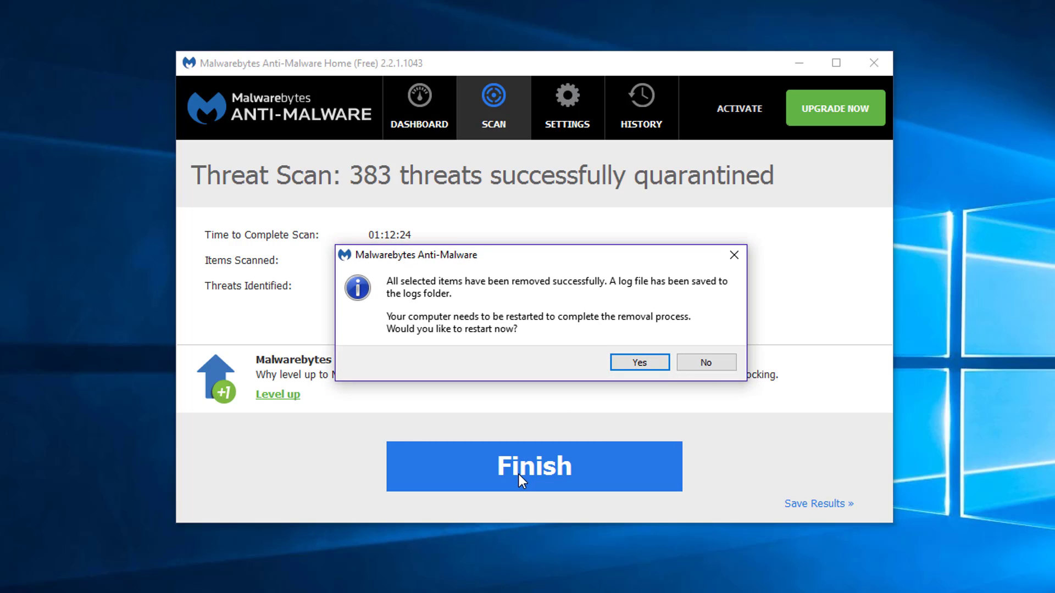
{"action": "left_click", "coordinate": [706, 364]}
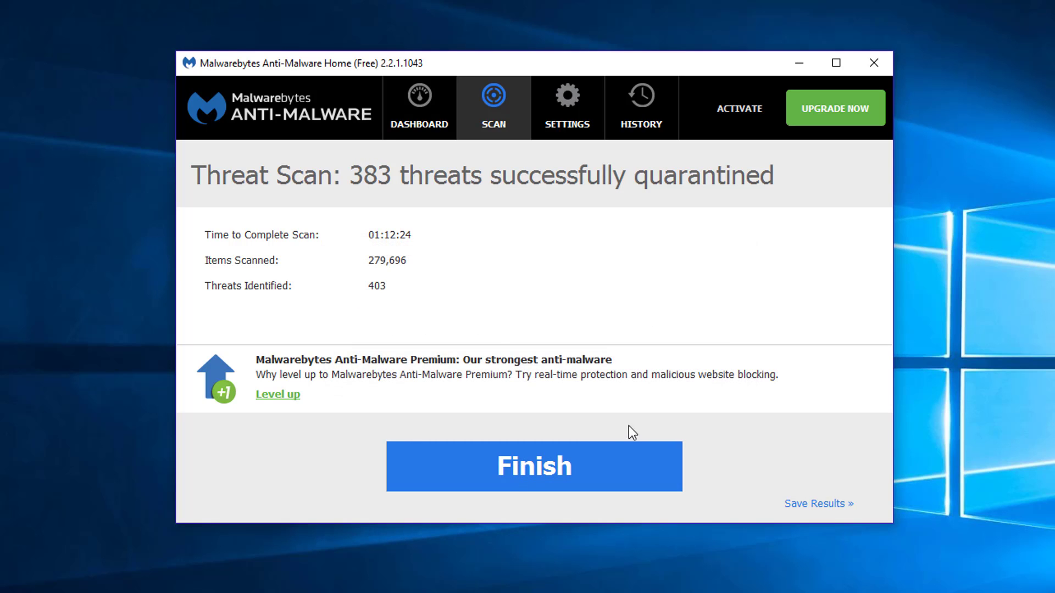
{"action": "left_click", "coordinate": [573, 471]}
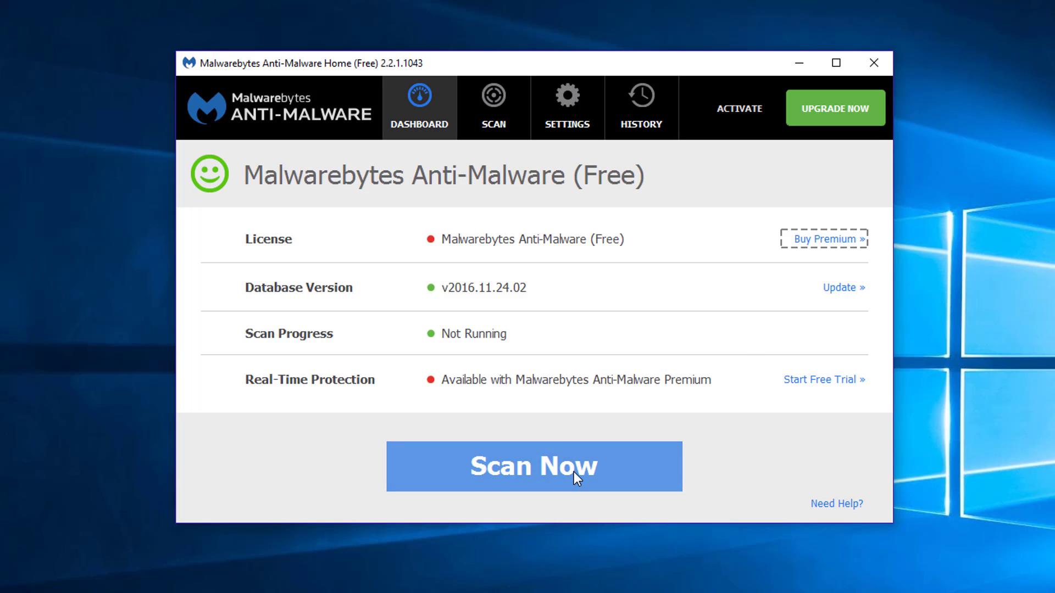
{"action": "left_click", "coordinate": [879, 65]}
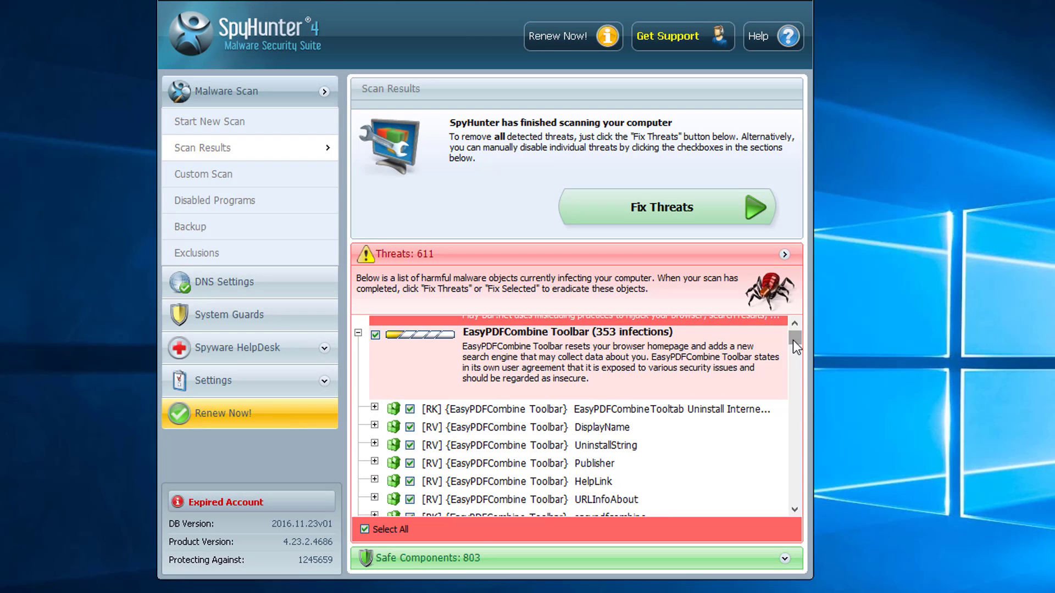
{"action": "mouse_move", "coordinate": [793, 341]}
{"action": "left_mouse_down"}
{"action": "mouse_move", "coordinate": [793, 350]}
{"action": "mouse_move", "coordinate": [793, 339]}
{"action": "left_mouse_up"}
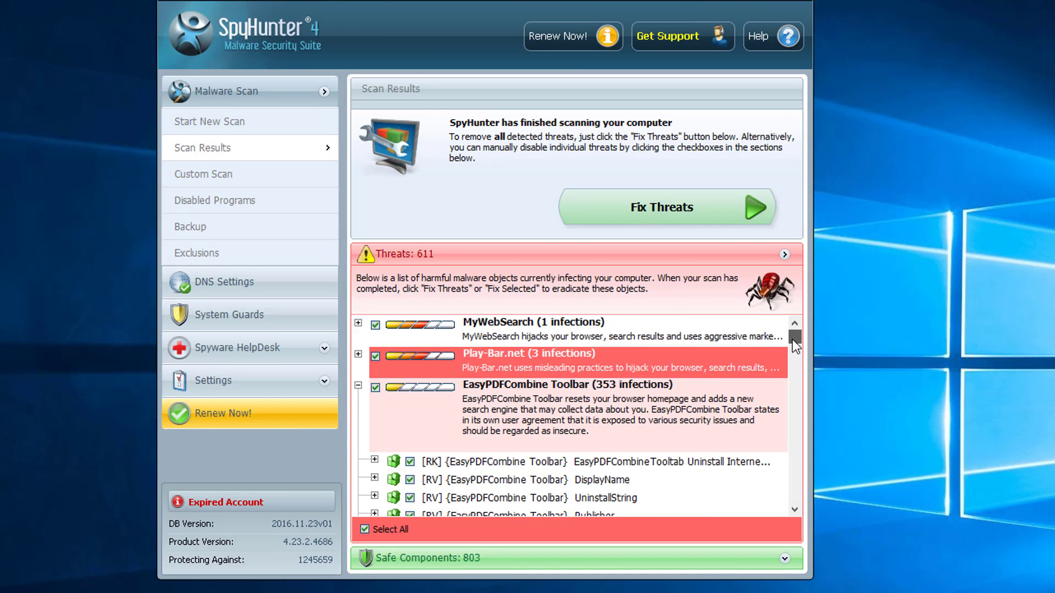
{"action": "scroll", "coordinate": [620, 378], "scroll_direction": "down", "scroll_amount": 3}
{"action": "left_click", "coordinate": [603, 389]}
{"action": "scroll", "coordinate": [615, 378], "scroll_direction": "down", "scroll_amount": 3}
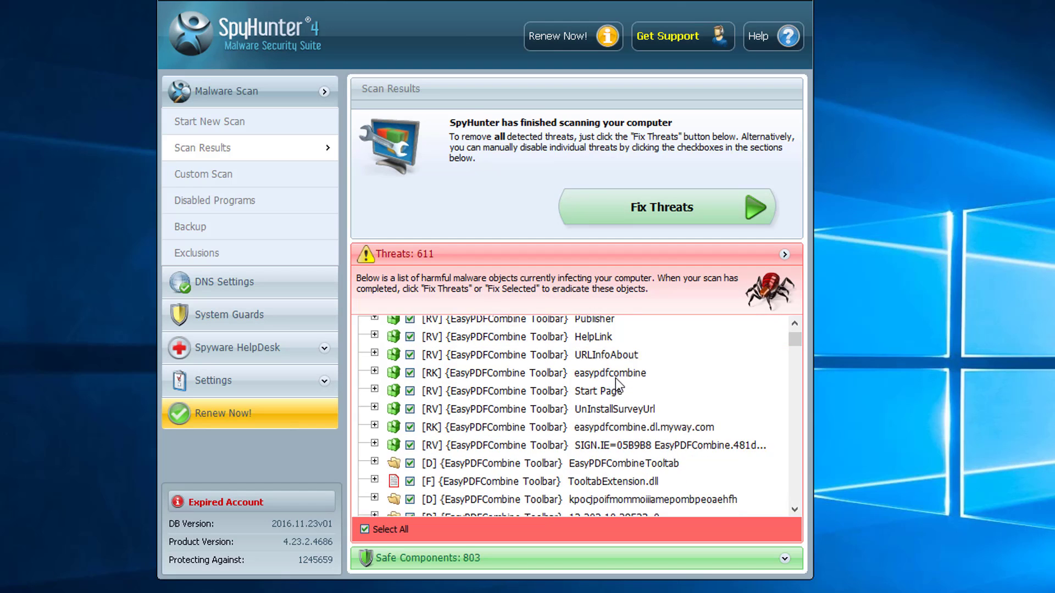
{"action": "scroll", "coordinate": [665, 341], "scroll_direction": "up", "scroll_amount": 2}
{"action": "scroll", "coordinate": [656, 346], "scroll_direction": "up", "scroll_amount": 2}
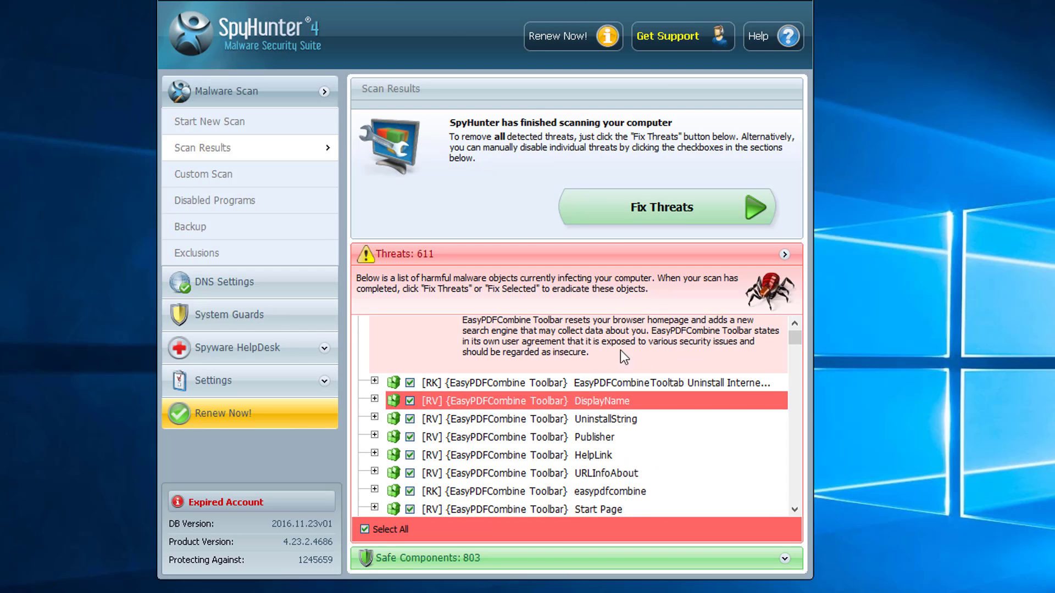
{"action": "scroll", "coordinate": [621, 350], "scroll_direction": "up", "scroll_amount": 2}
{"action": "scroll", "coordinate": [655, 380], "scroll_direction": "down", "scroll_amount": 2}
{"action": "scroll", "coordinate": [655, 380], "scroll_direction": "down", "scroll_amount": 1}
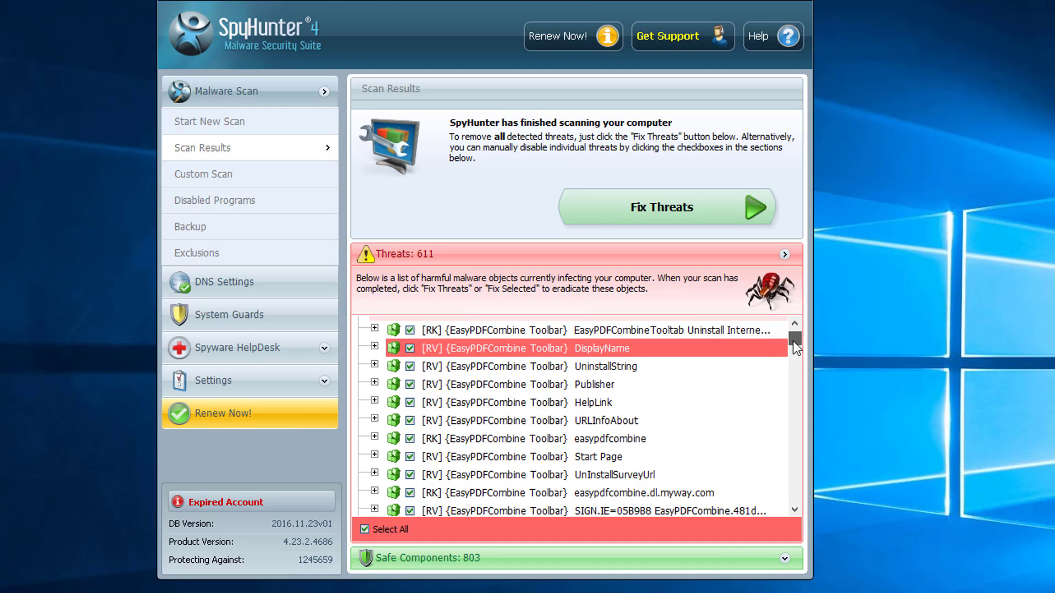
{"action": "left_click_drag", "start_coordinate": [793, 341], "coordinate": [792, 361]}
{"action": "left_click", "coordinate": [374, 428]}
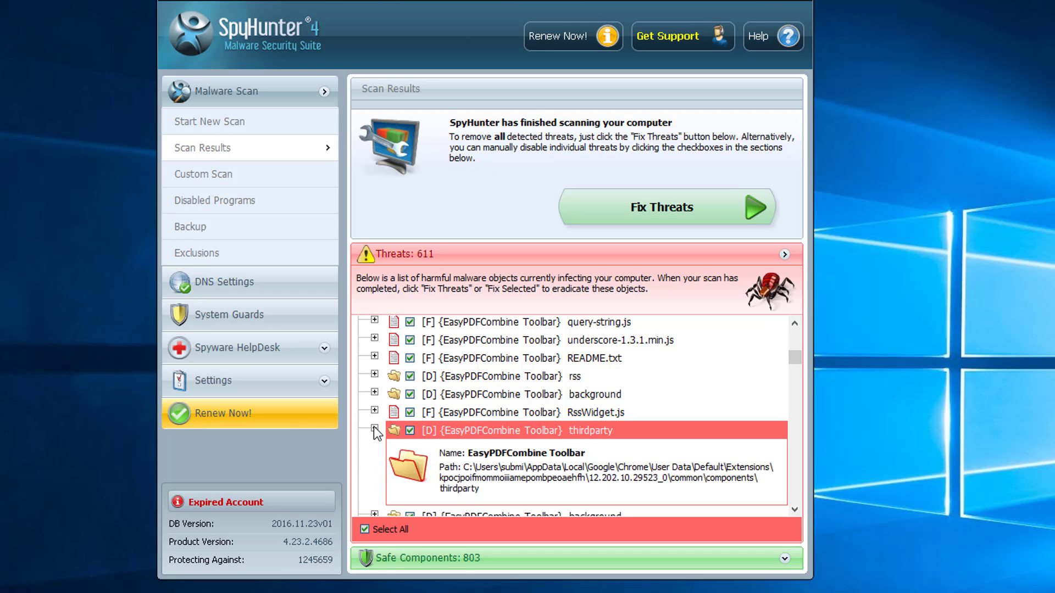
{"action": "left_click", "coordinate": [375, 429]}
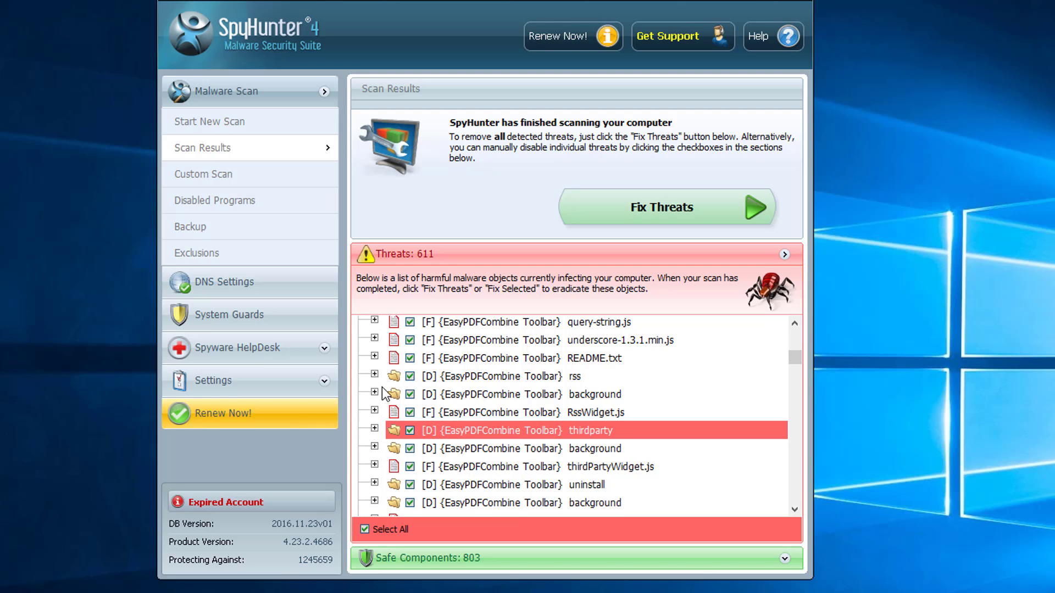
{"action": "left_click", "coordinate": [374, 376]}
{"action": "left_click", "coordinate": [375, 376]}
{"action": "scroll", "coordinate": [550, 385], "scroll_direction": "down", "scroll_amount": 1}
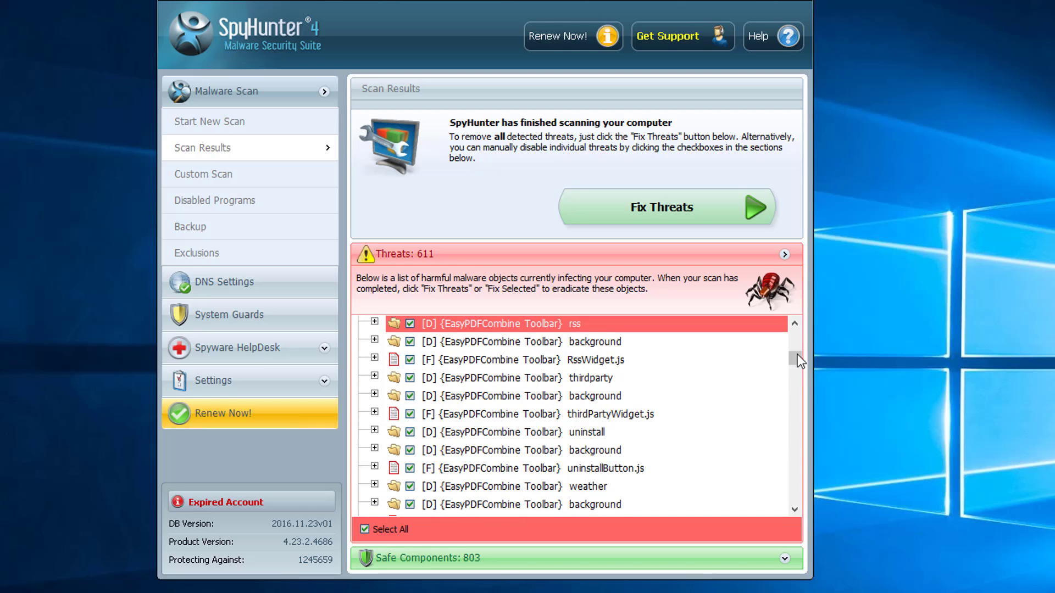
{"action": "left_click_drag", "start_coordinate": [797, 354], "coordinate": [781, 423]}
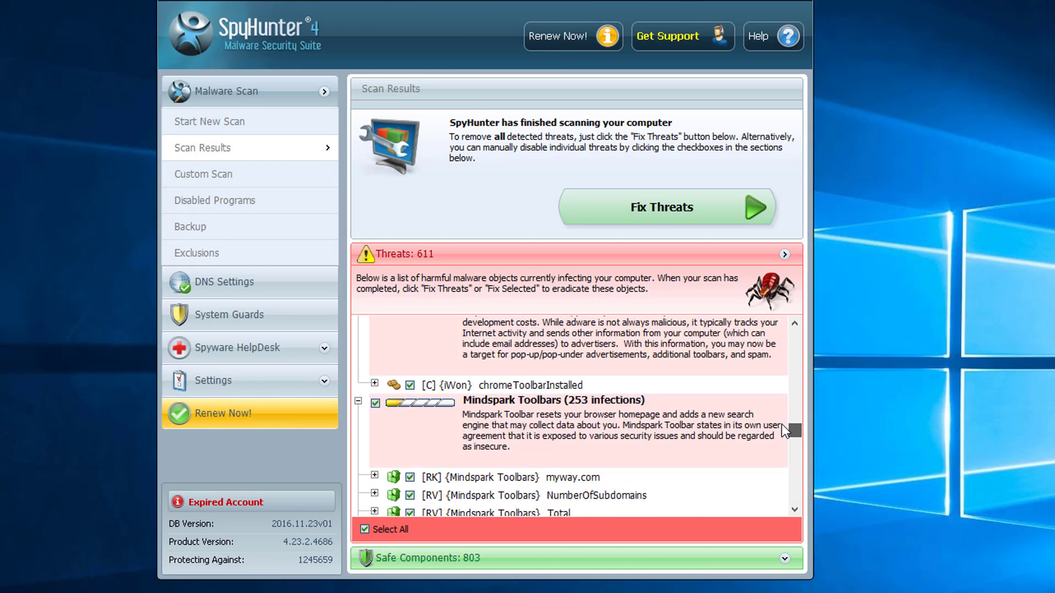
{"action": "scroll", "coordinate": [681, 436], "scroll_direction": "down", "scroll_amount": 5}
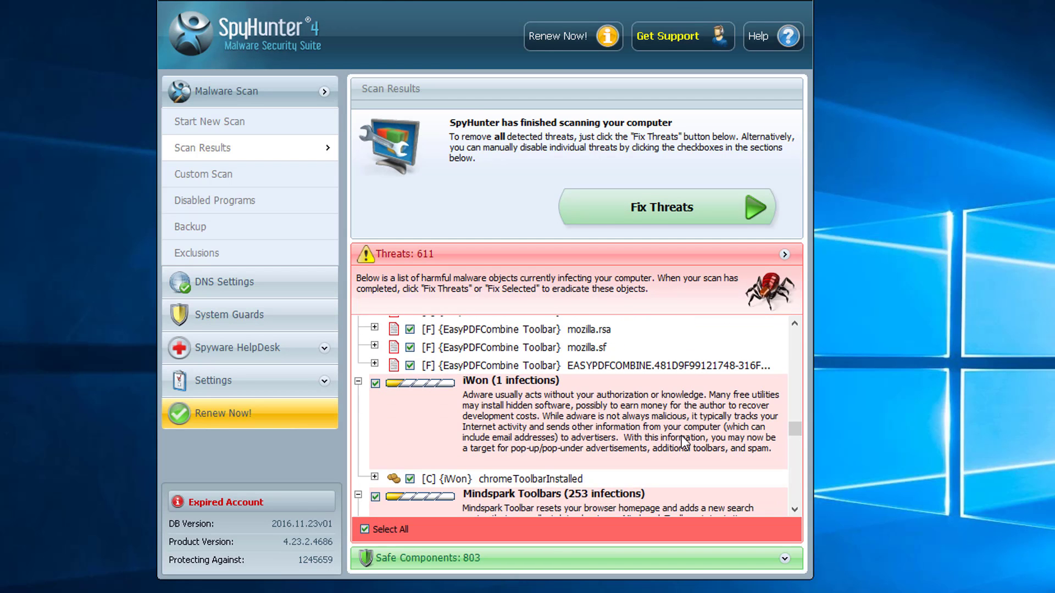
{"action": "scroll", "coordinate": [678, 431], "scroll_direction": "down", "scroll_amount": 2}
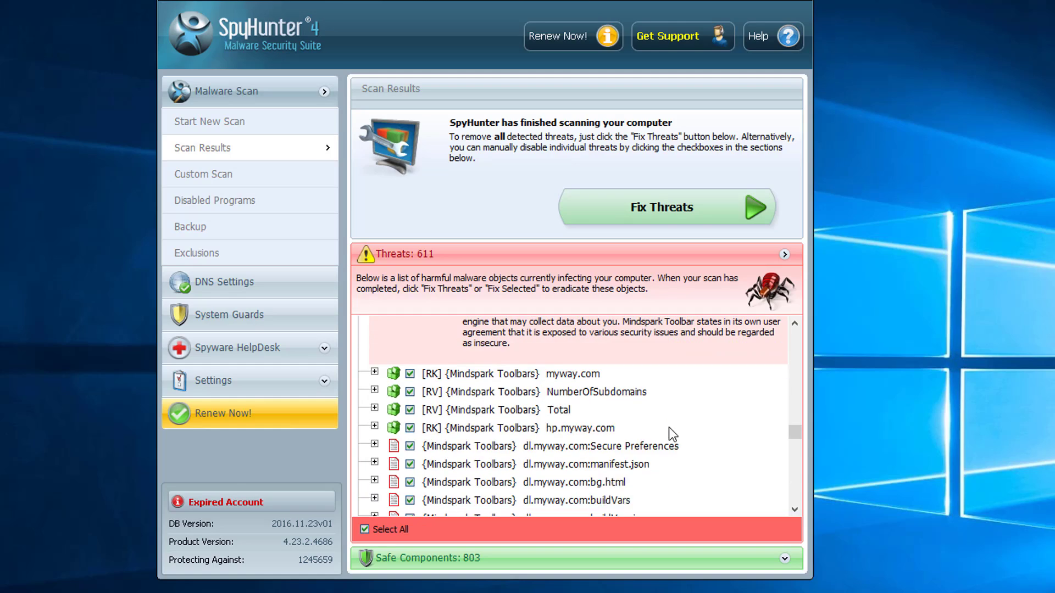
{"action": "left_click_drag", "start_coordinate": [795, 431], "coordinate": [847, 287]}
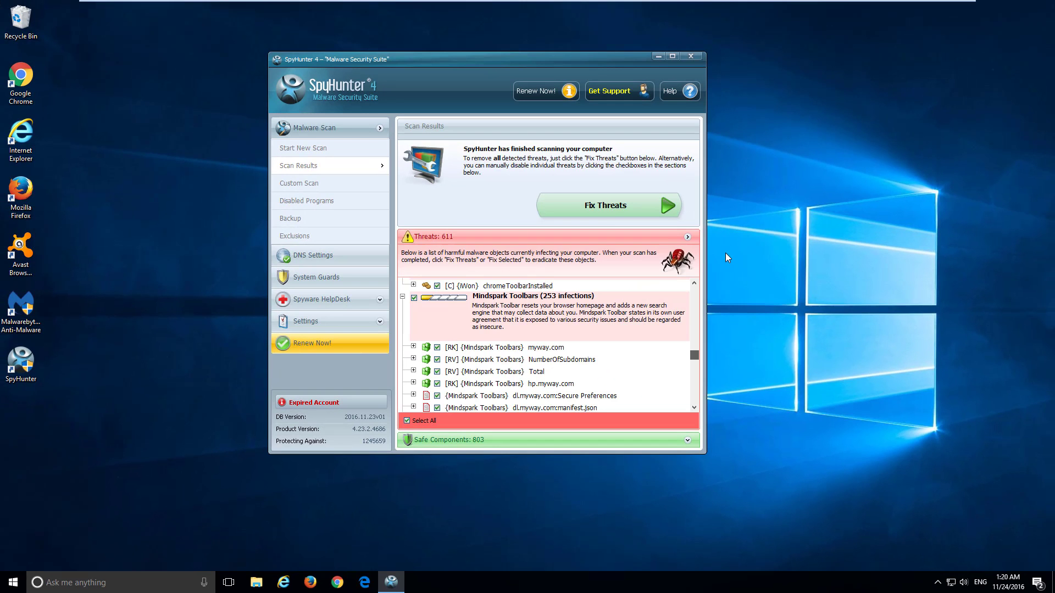
- Close SpyHunter and launch Avast Browser Cleanup from its desktop shortcut
{"action": "left_click", "coordinate": [691, 56]}
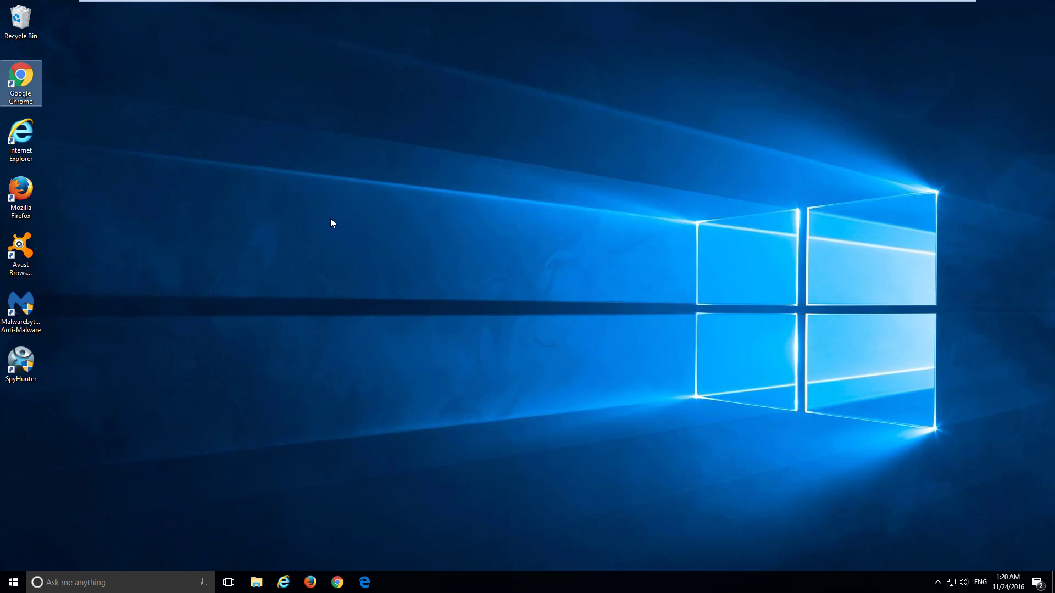
{"action": "left_click", "coordinate": [32, 246]}
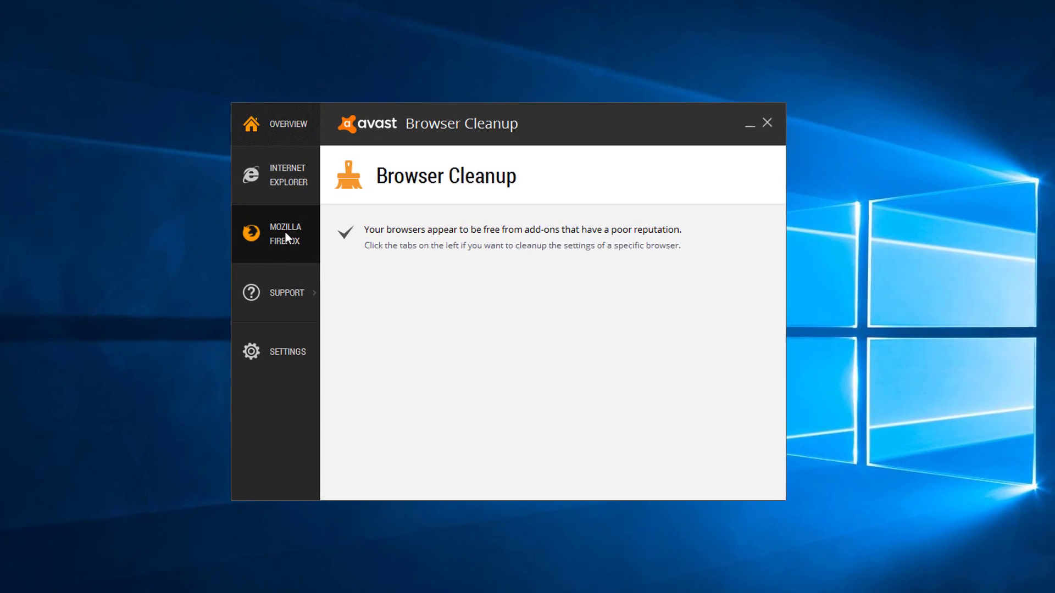
- Reset Firefox's settings in Avast Browser Cleanup with Google as the search provider
{"action": "left_click", "coordinate": [355, 232]}
{"action": "left_click", "coordinate": [728, 180]}
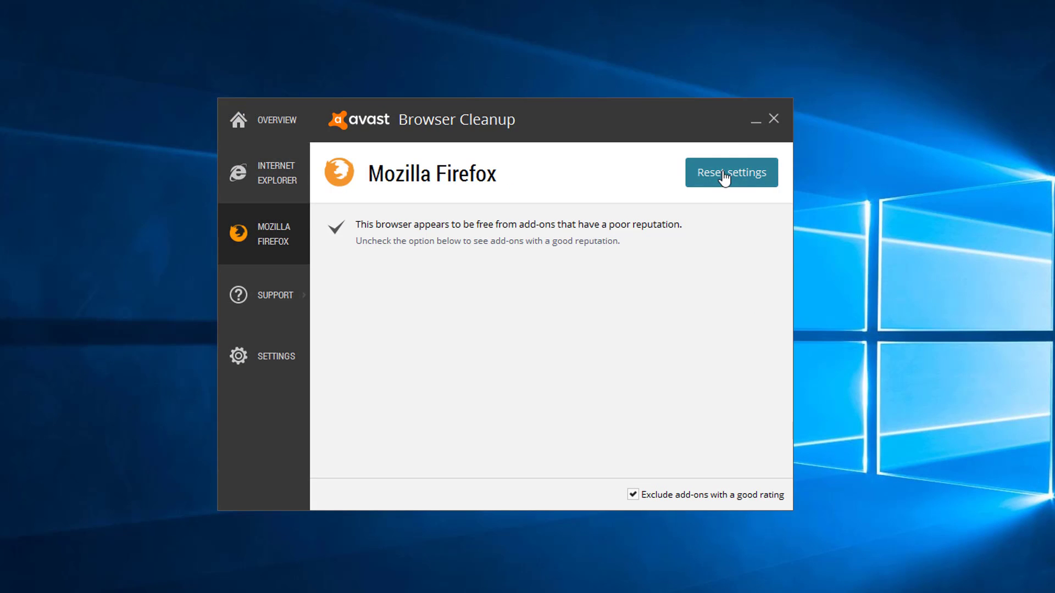
{"action": "left_click", "coordinate": [462, 330]}
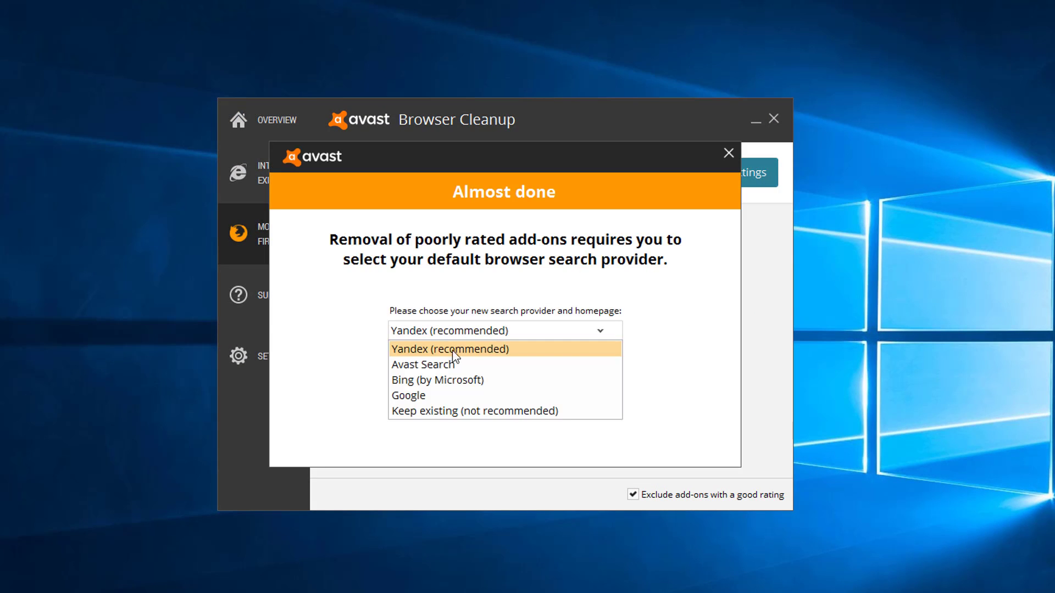
{"action": "left_click", "coordinate": [434, 398]}
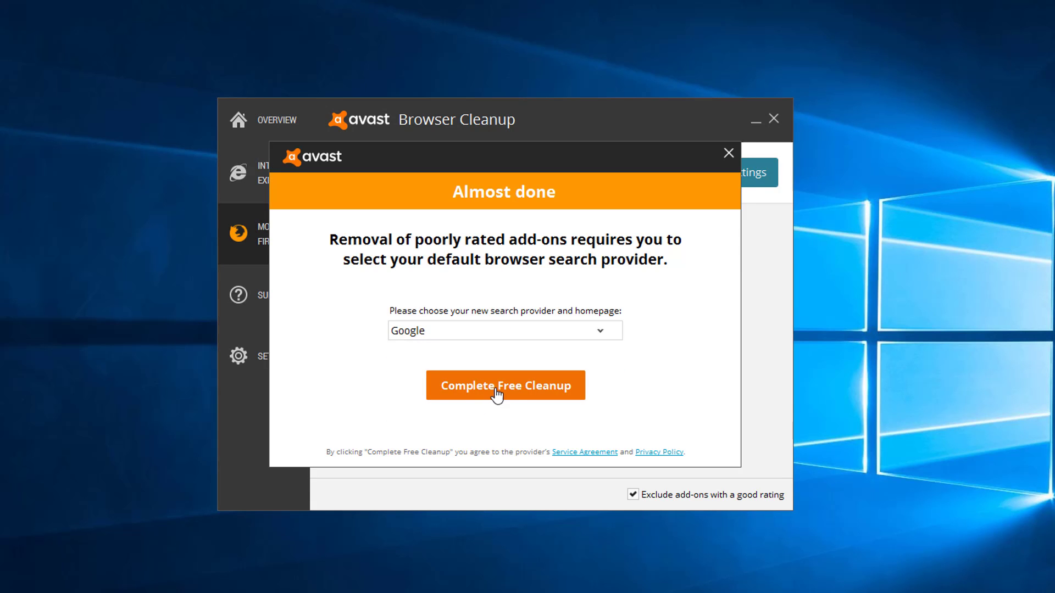
{"action": "left_click", "coordinate": [729, 154]}
- Reset Internet Explorer's settings with Google as the search provider and close Avast Browser Cleanup
{"action": "left_click", "coordinate": [266, 181]}
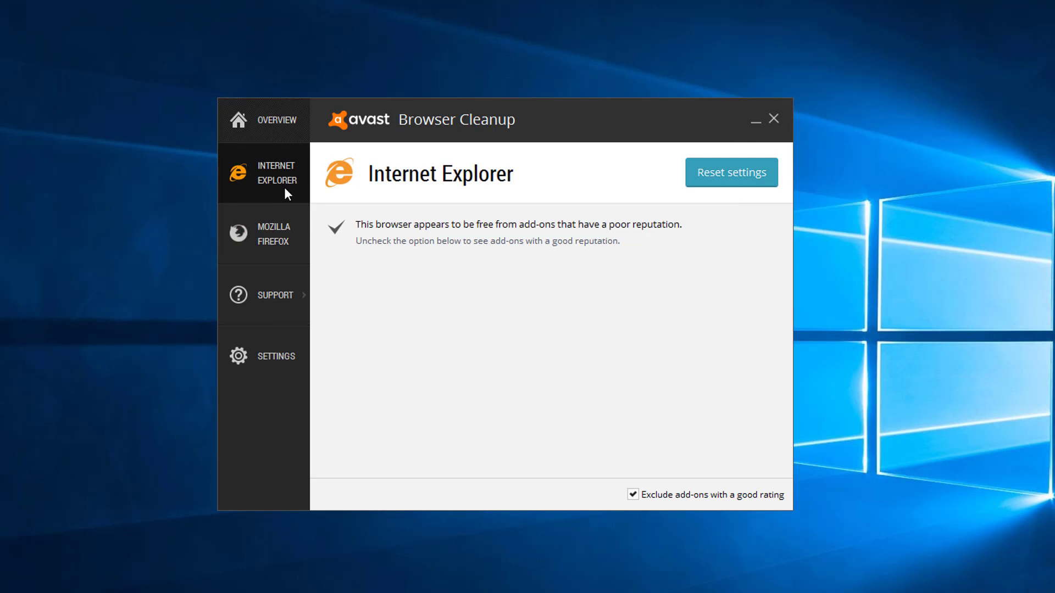
{"action": "left_click", "coordinate": [707, 172]}
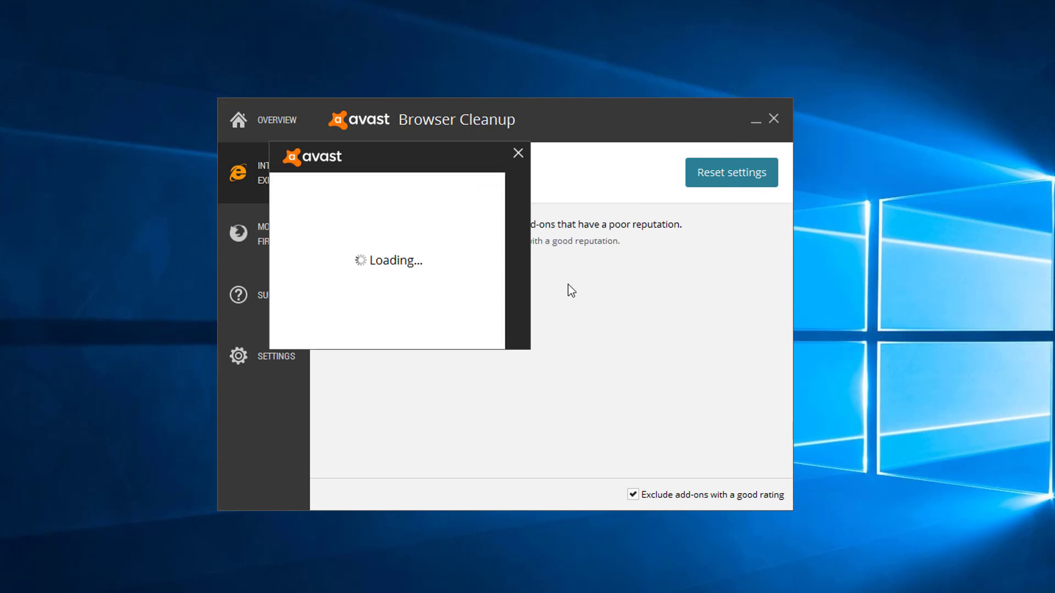
{"action": "left_click", "coordinate": [495, 331]}
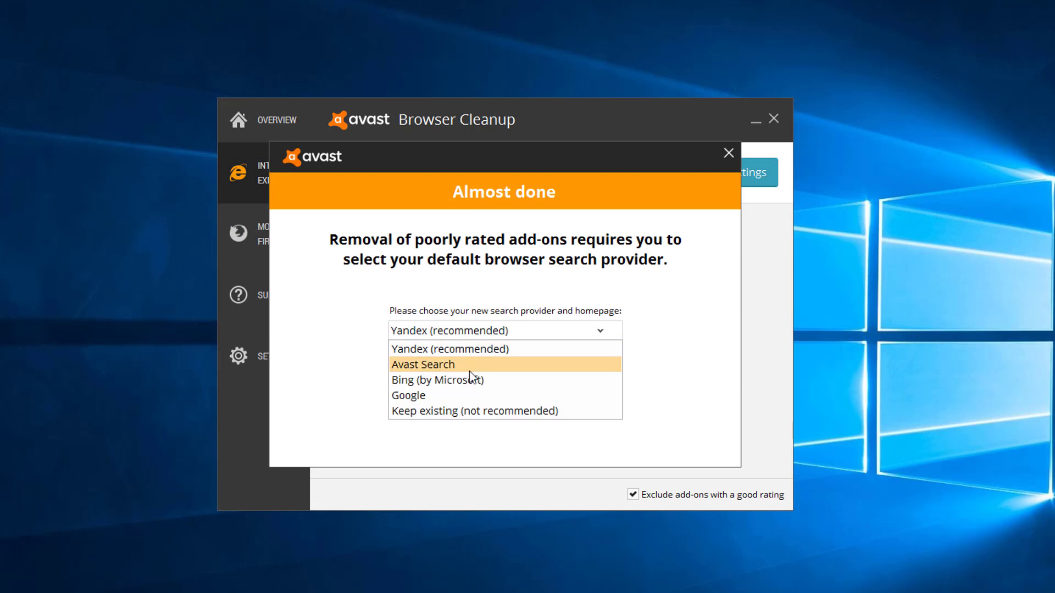
{"action": "left_click", "coordinate": [443, 396]}
{"action": "left_click", "coordinate": [729, 153]}
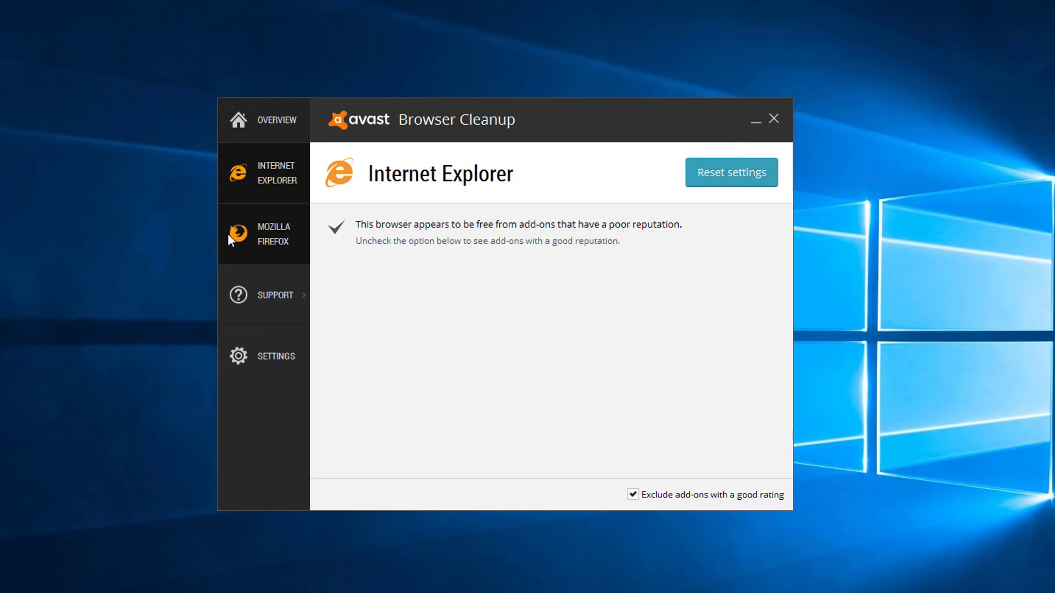
{"action": "left_click", "coordinate": [774, 120]}
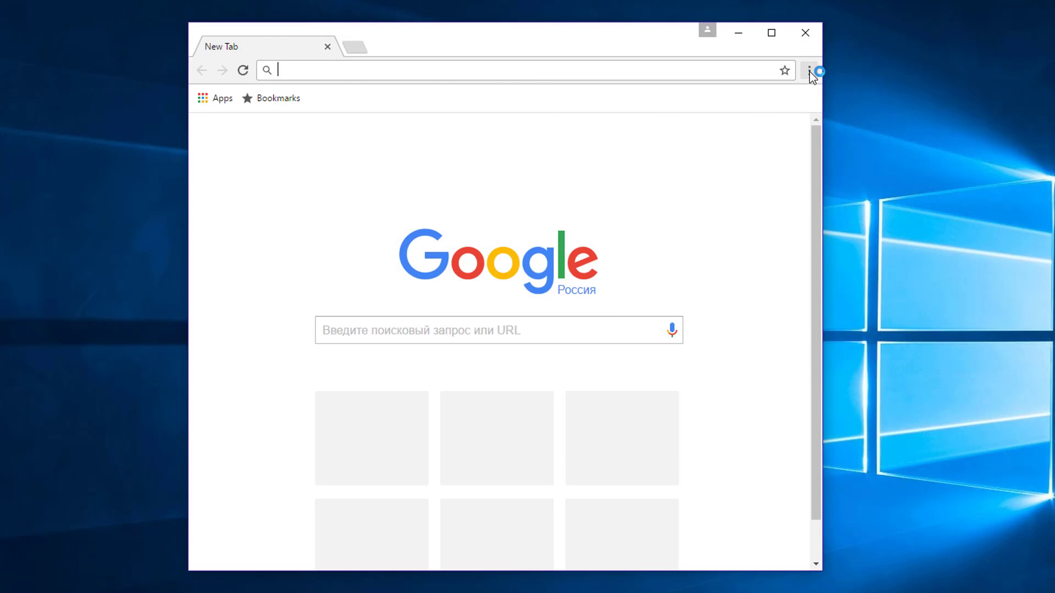
- Open Chrome's settings and check that the startup pages are left unchanged
{"action": "left_click", "coordinate": [810, 71]}
{"action": "left_click", "coordinate": [693, 335]}
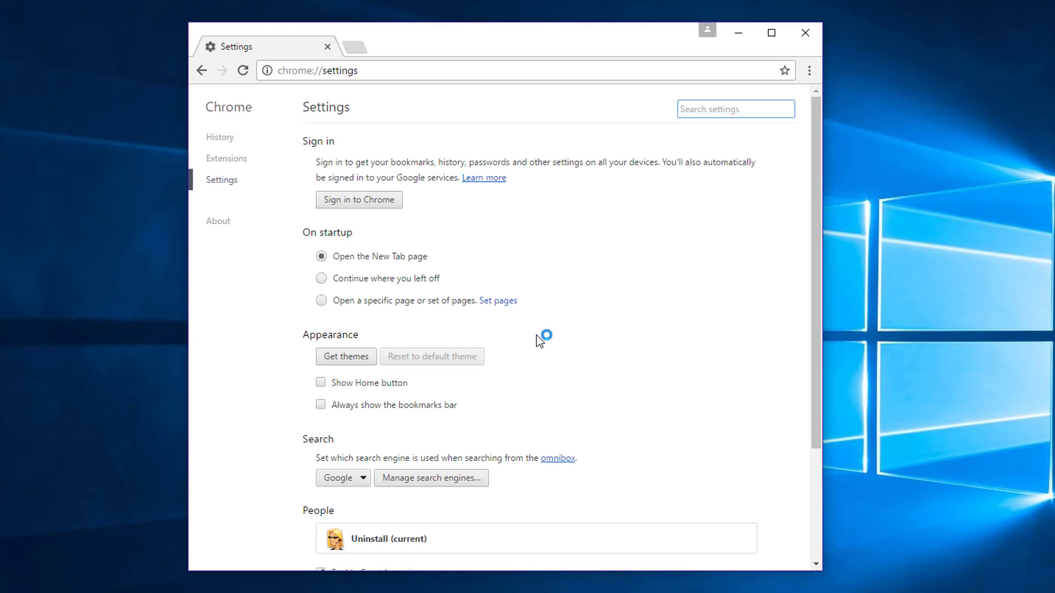
{"action": "left_click", "coordinate": [503, 301]}
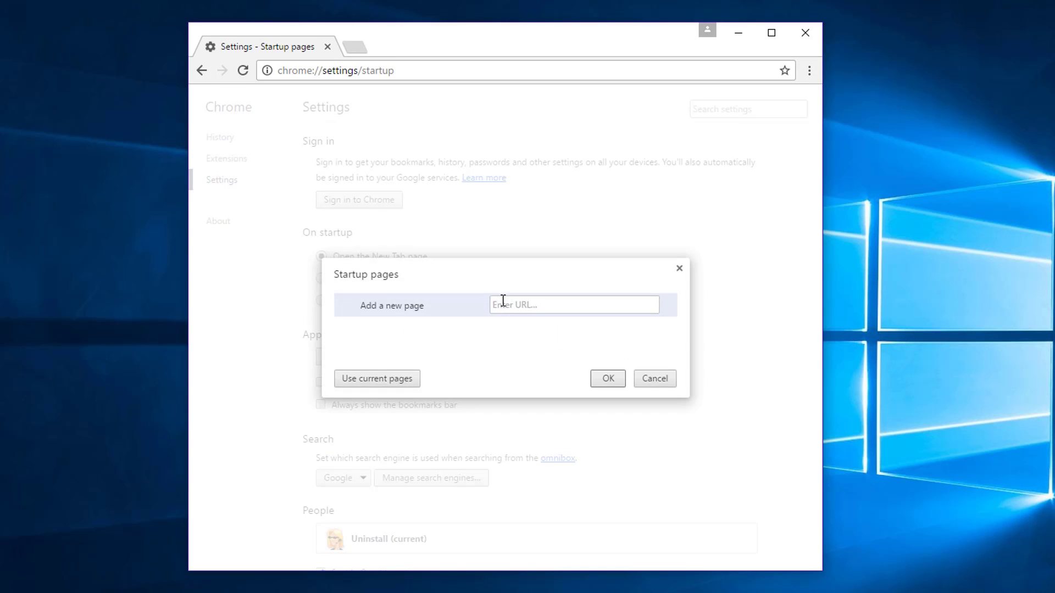
{"action": "left_click", "coordinate": [680, 268]}
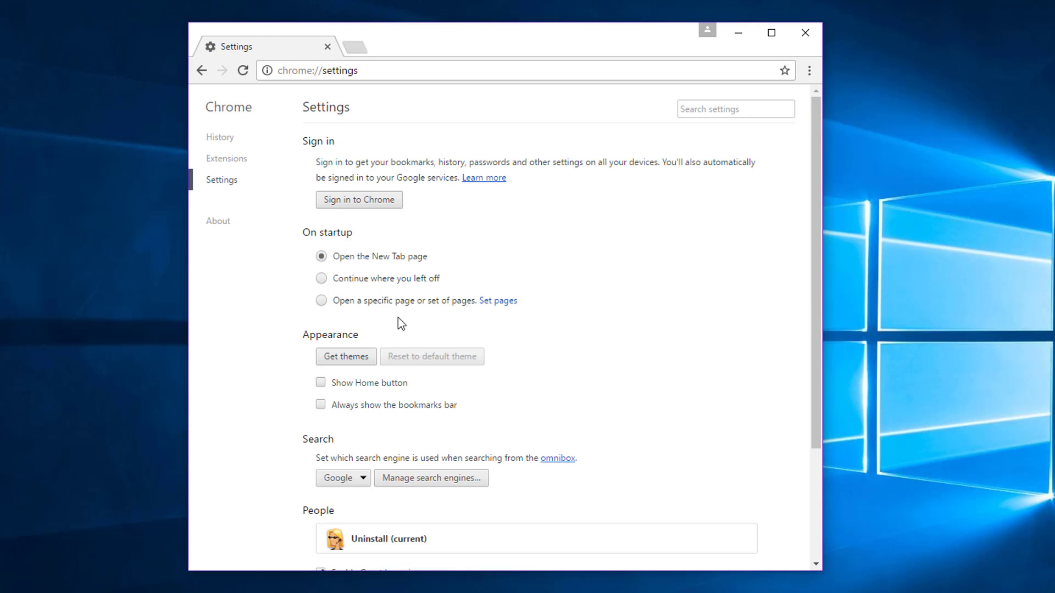
- Confirm the home page stays on the New Tab page, leaving the Home button hidden
{"action": "left_click", "coordinate": [320, 383]}
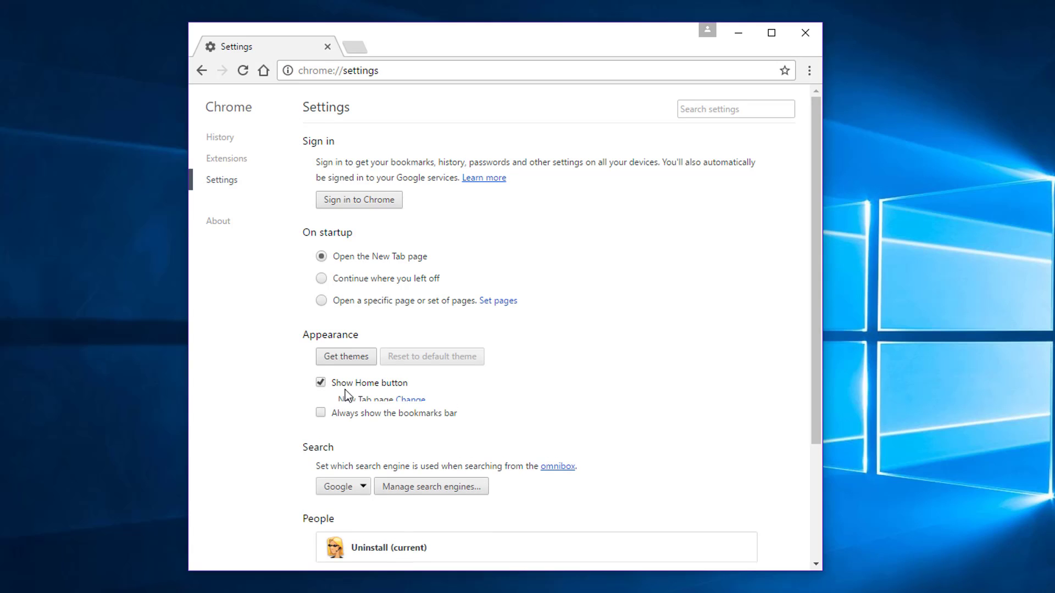
{"action": "left_click", "coordinate": [409, 401]}
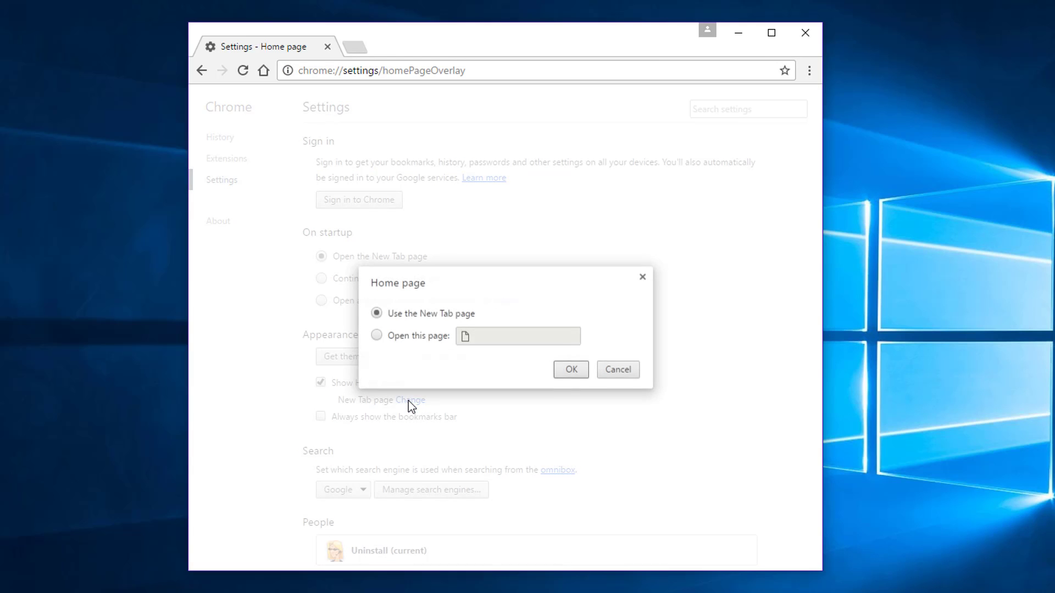
{"action": "left_click", "coordinate": [377, 336]}
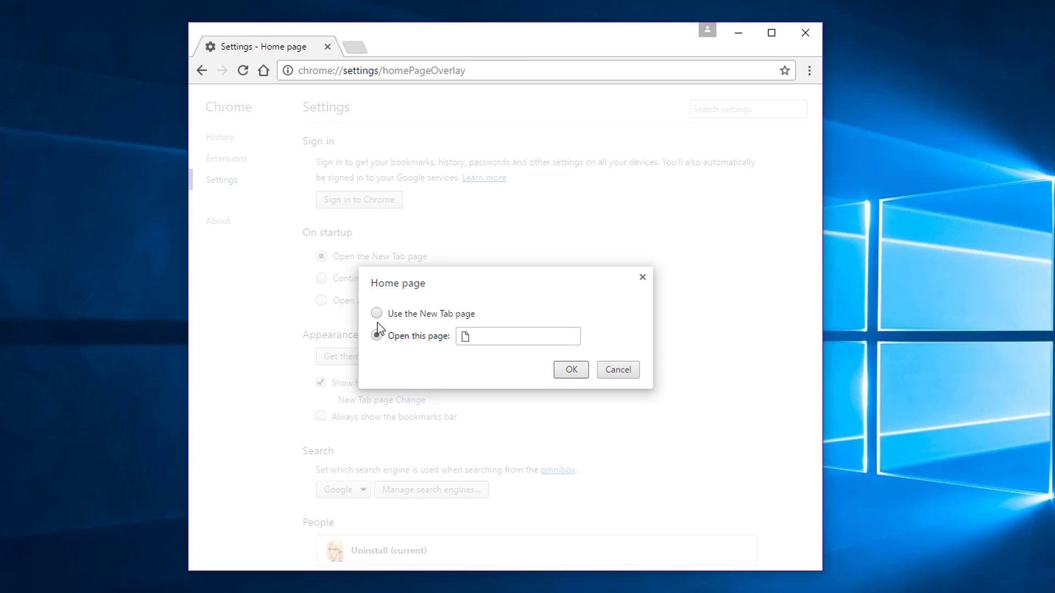
{"action": "left_click", "coordinate": [572, 370]}
{"action": "left_click", "coordinate": [321, 383]}
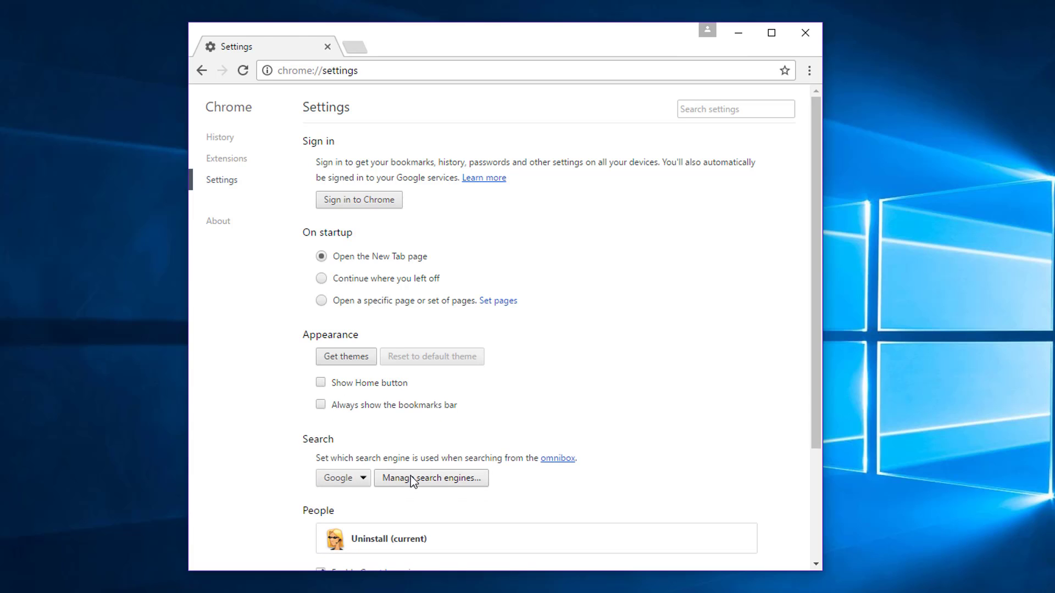
- Delete Bing from Chrome's search engines and keep Google as the default
{"action": "left_click", "coordinate": [410, 476]}
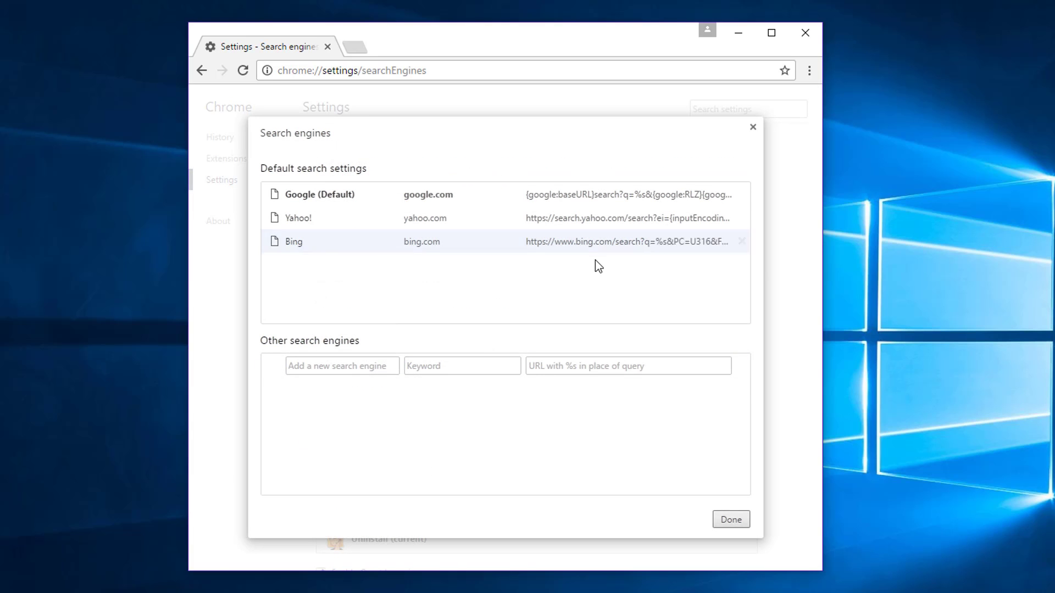
{"action": "mouse_move", "coordinate": [724, 246]}
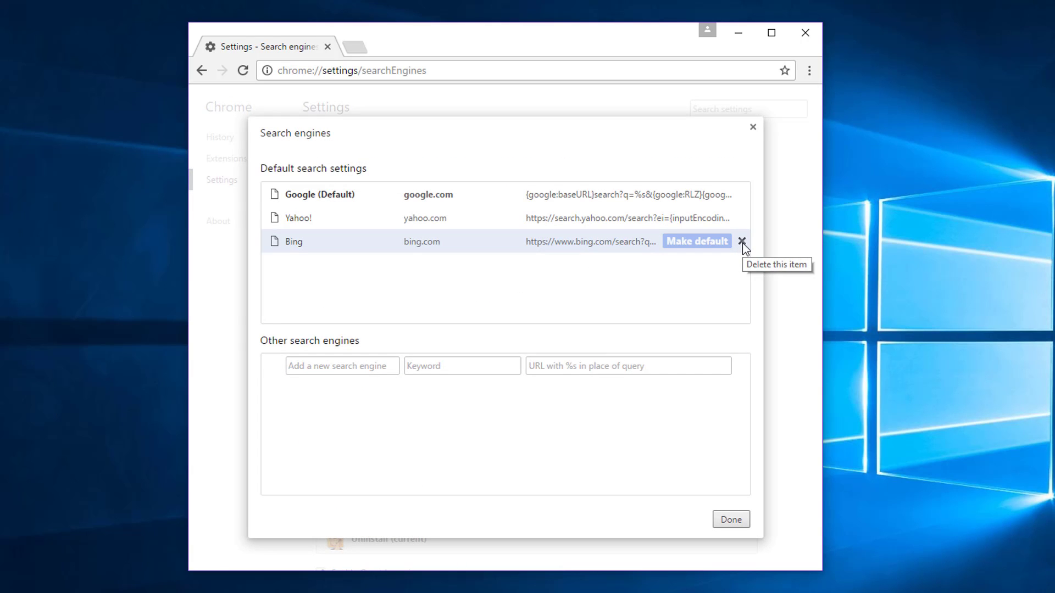
{"action": "left_click", "coordinate": [742, 242]}
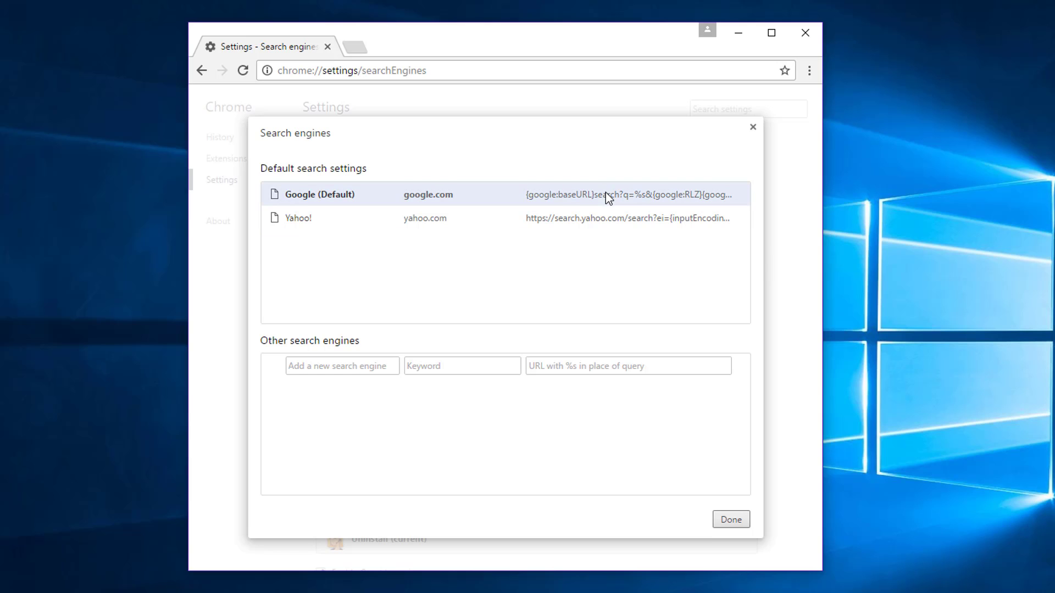
{"action": "left_click", "coordinate": [698, 218]}
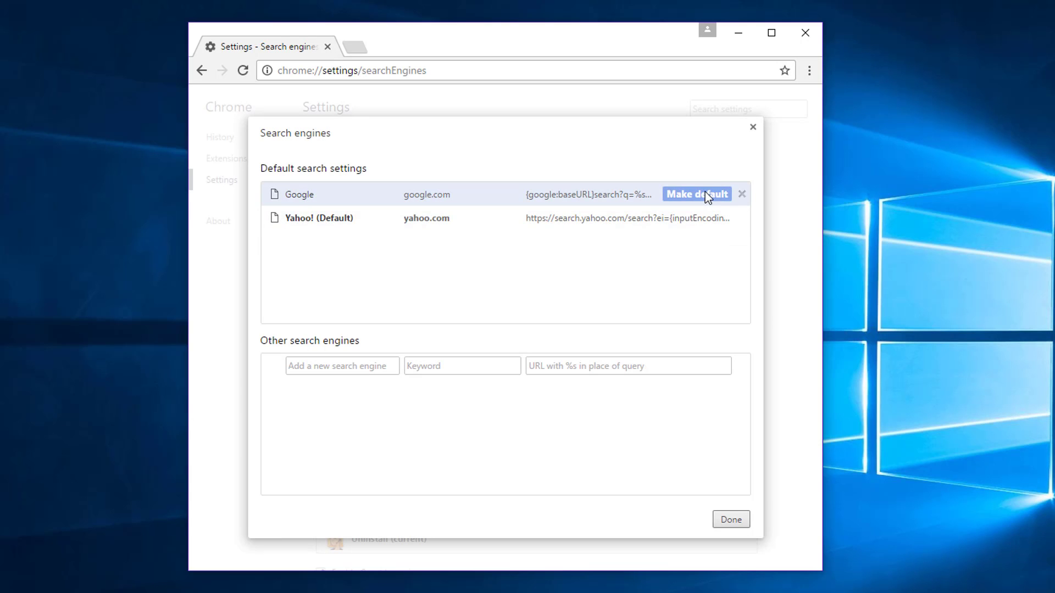
{"action": "left_click", "coordinate": [704, 194]}
{"action": "left_click", "coordinate": [724, 522]}
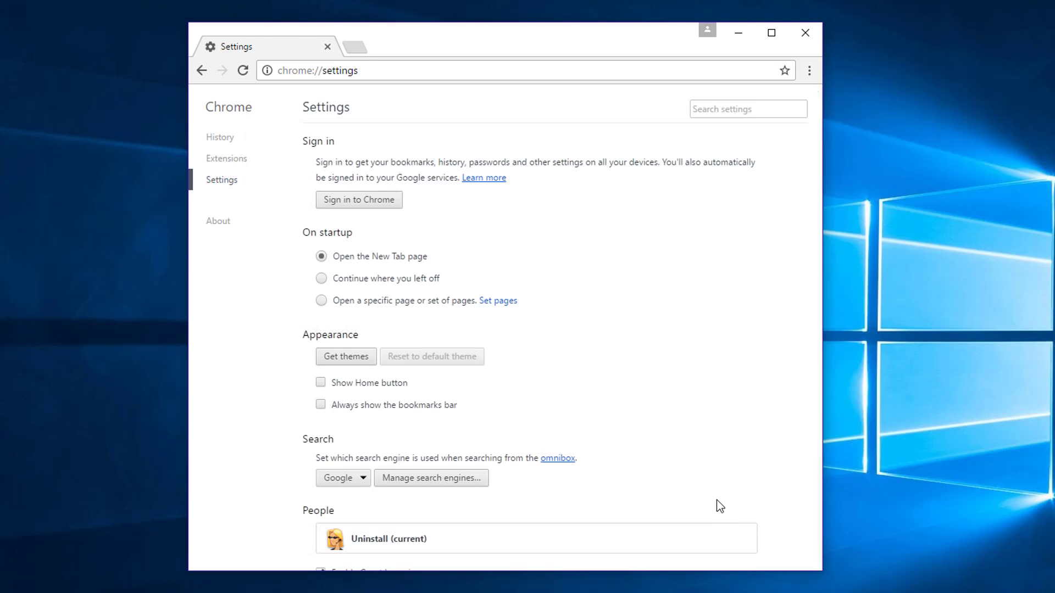
- Close Chrome and refresh the desktop
{"action": "left_click", "coordinate": [806, 33]}
{"action": "right_click", "coordinate": [189, 209]}
{"action": "left_click", "coordinate": [231, 243]}
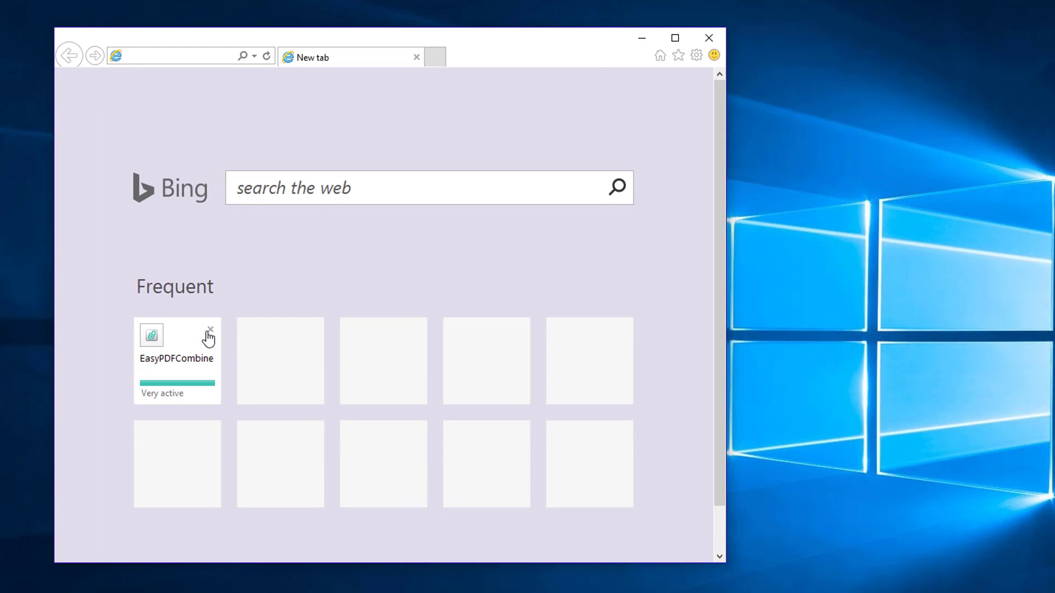
- Remove the EasyPDFCombine tile from Internet Explorer's Frequent sites, then launch Firefox
{"action": "left_click", "coordinate": [204, 329]}
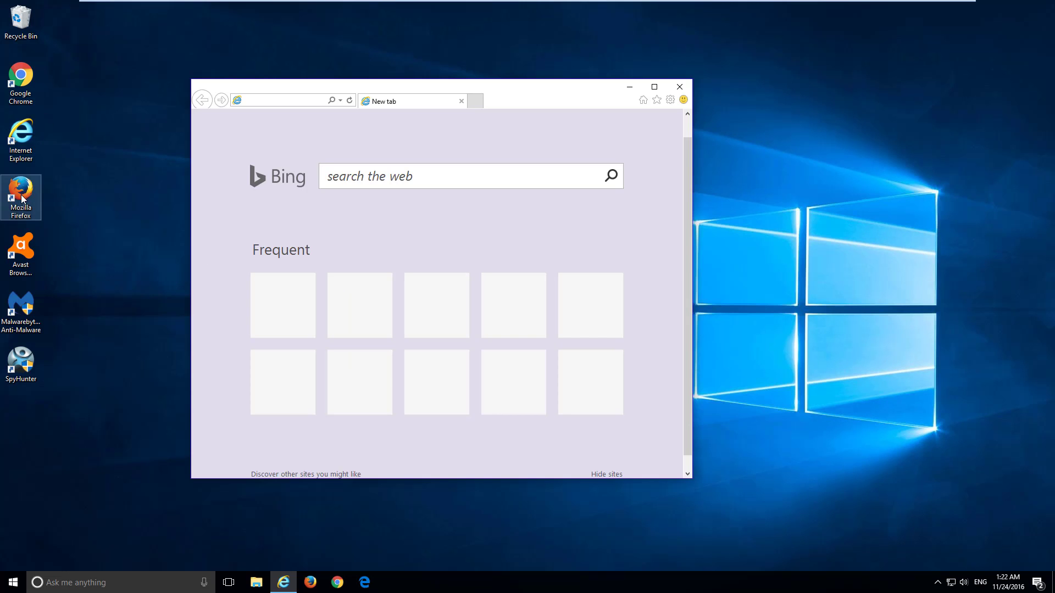
{"action": "double_click", "coordinate": [21, 192]}
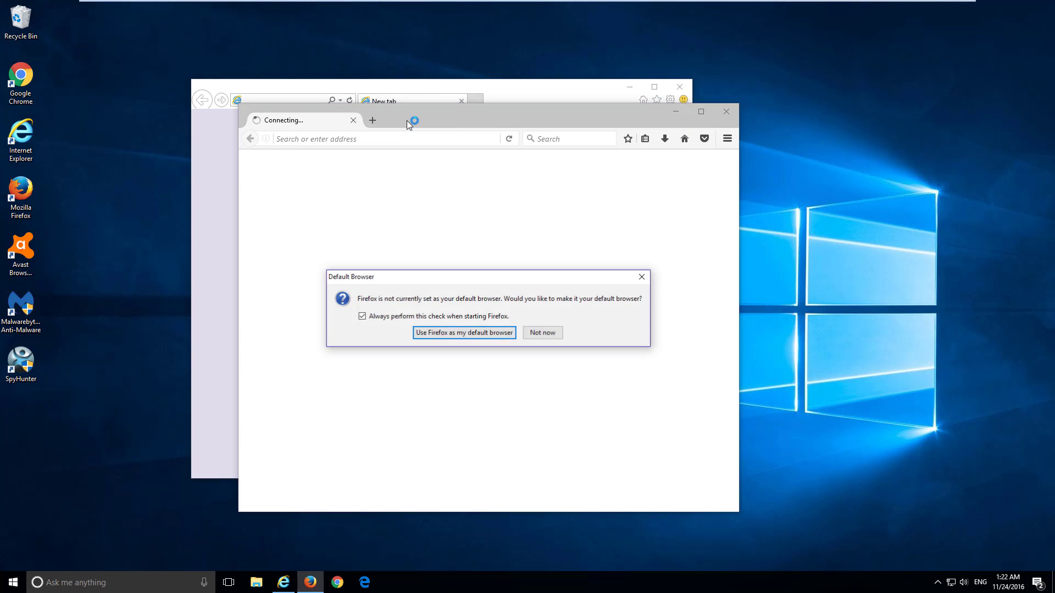
- Turn off Firefox's startup default-browser check and decline making it the default
{"action": "left_click", "coordinate": [362, 316]}
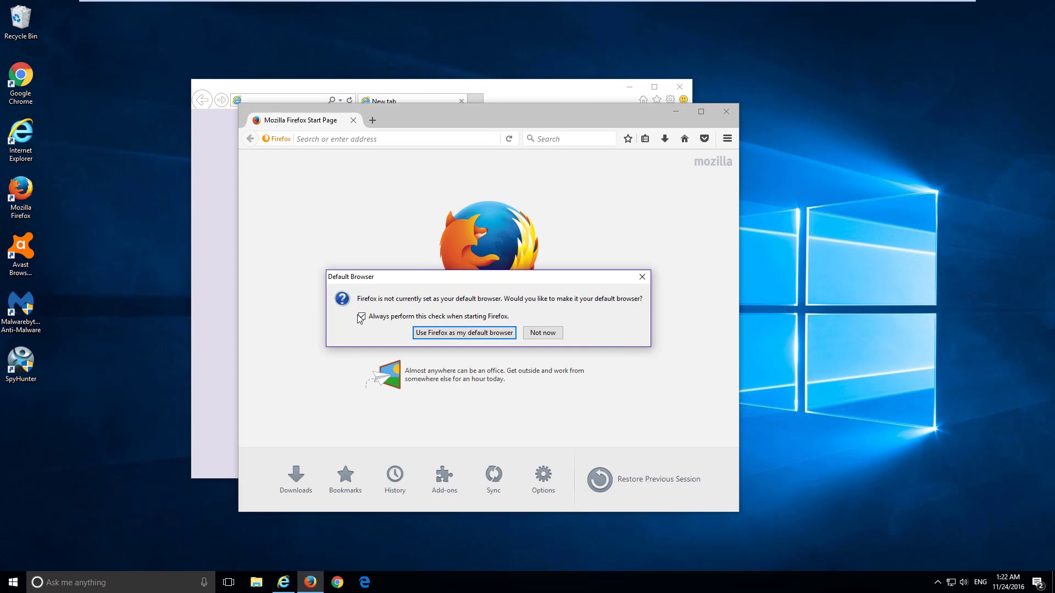
{"action": "left_click", "coordinate": [542, 333]}
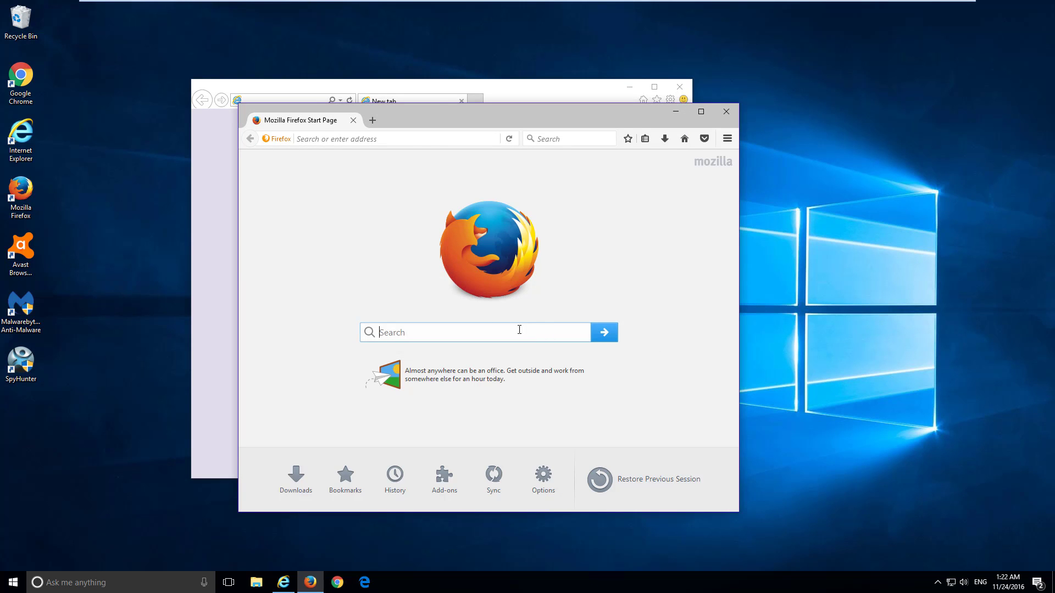